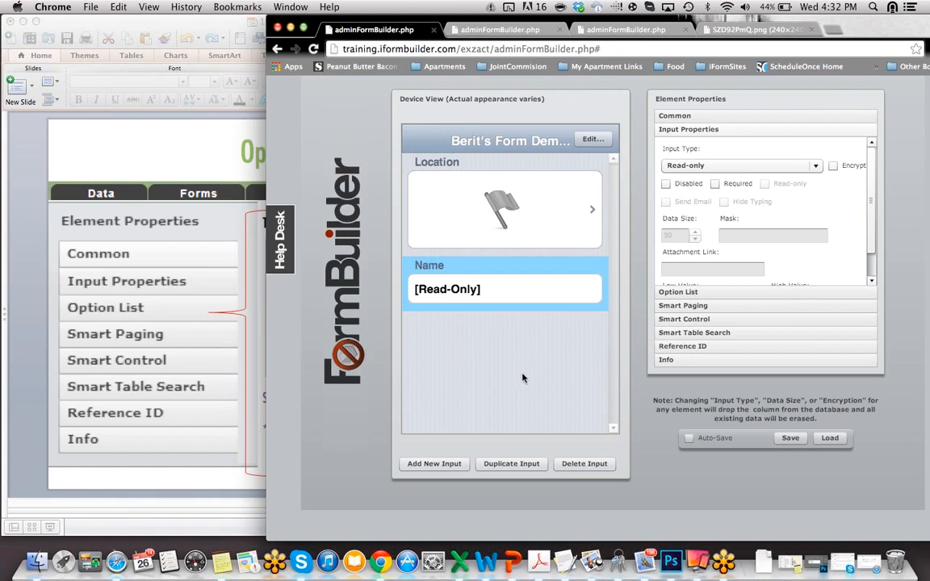
# Step: Change the Name question's input type to Text
pyautogui.click(816, 168)
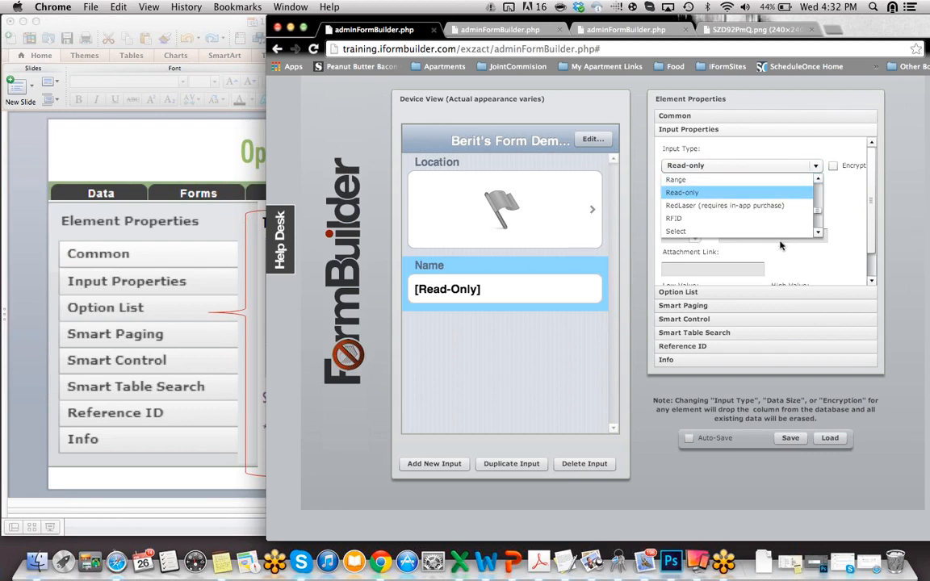
pyautogui.click(818, 233)
pyautogui.click(818, 234)
pyautogui.click(819, 234)
pyautogui.click(818, 235)
pyautogui.click(819, 234)
pyautogui.click(818, 234)
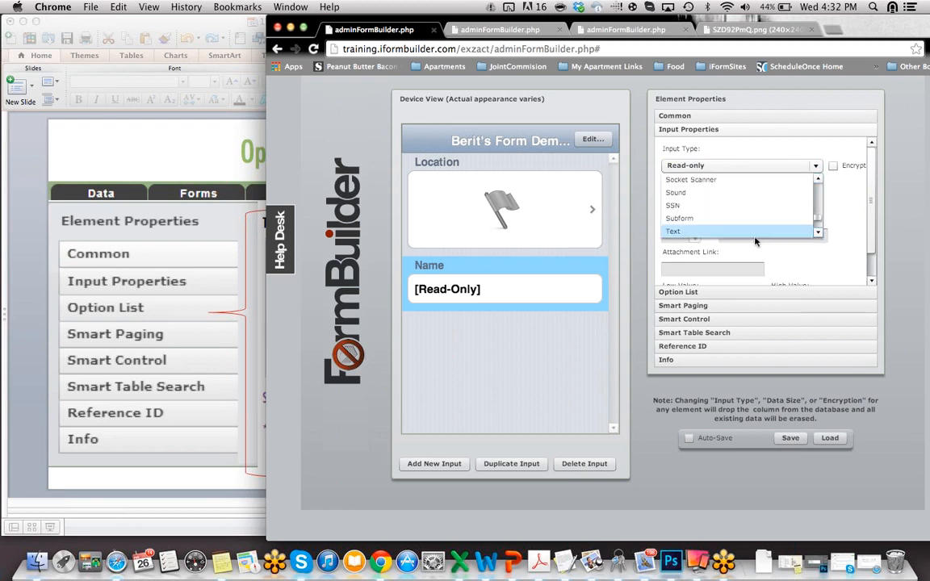
pyautogui.click(755, 232)
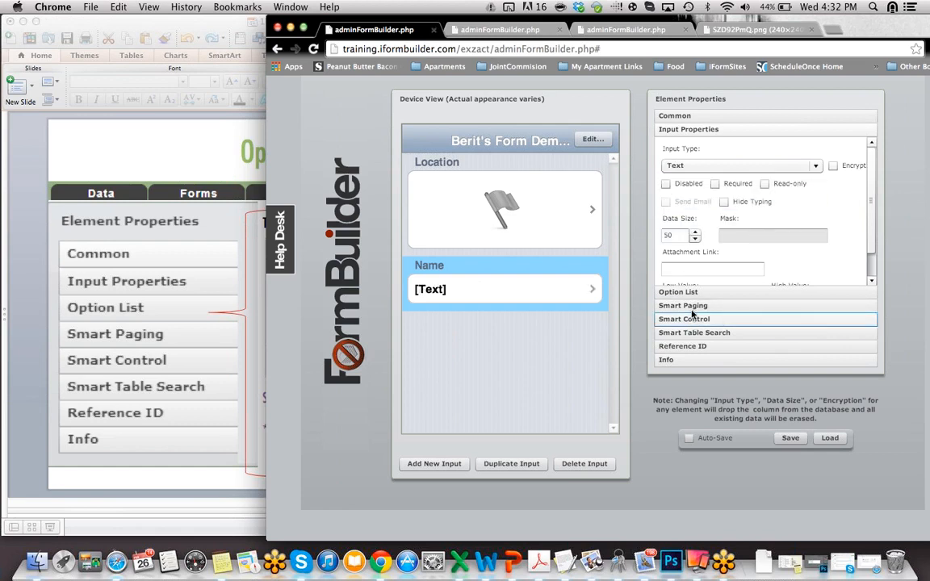
# Step: Add a new question below Name labelled 'Are you enjoying this training?'
pyautogui.click(425, 467)
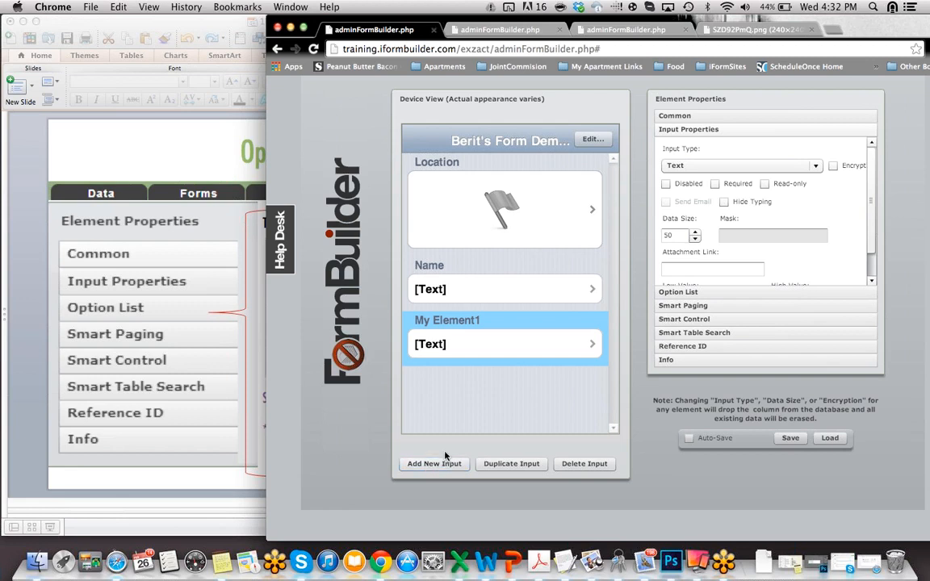
pyautogui.click(683, 116)
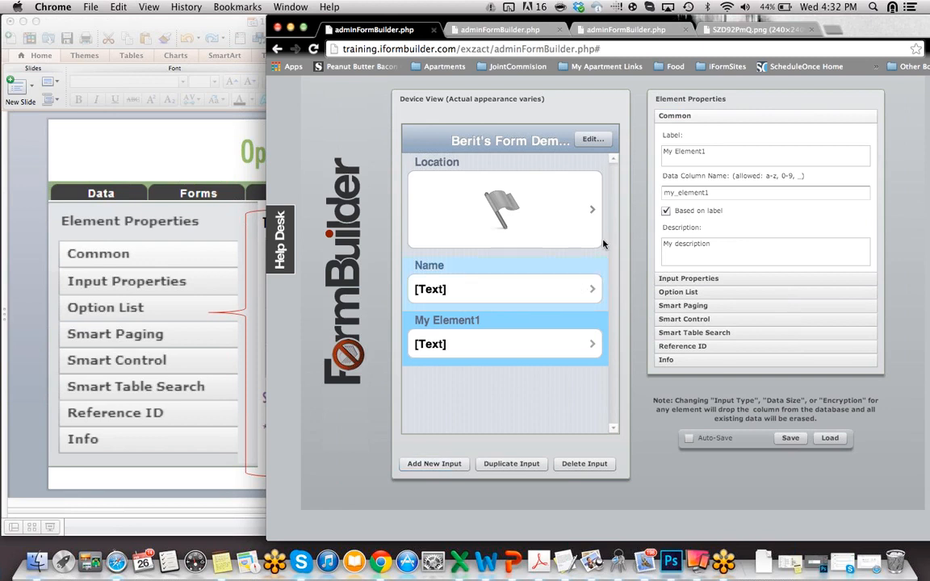
pyautogui.moveTo(712, 155); pyautogui.dragTo(598, 152)
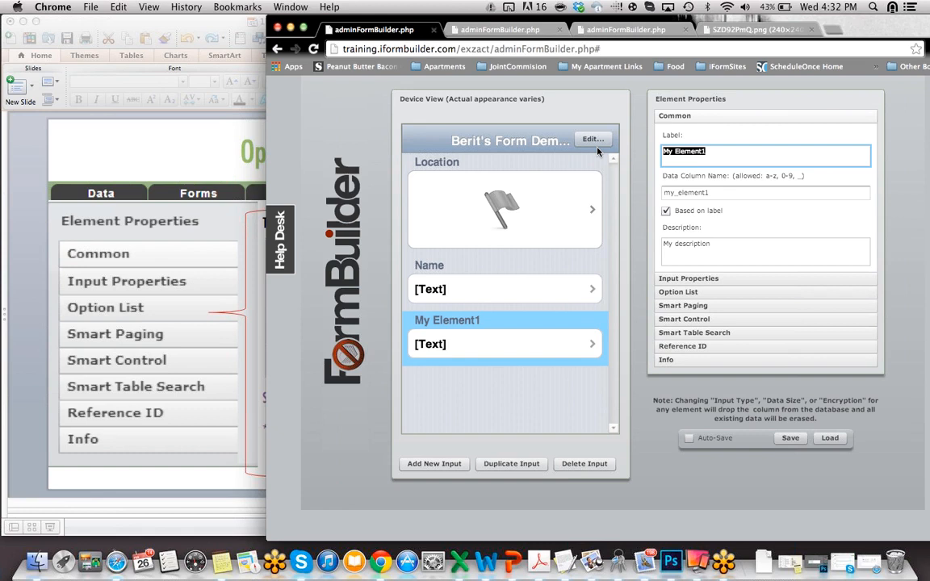
pyautogui.write('A')
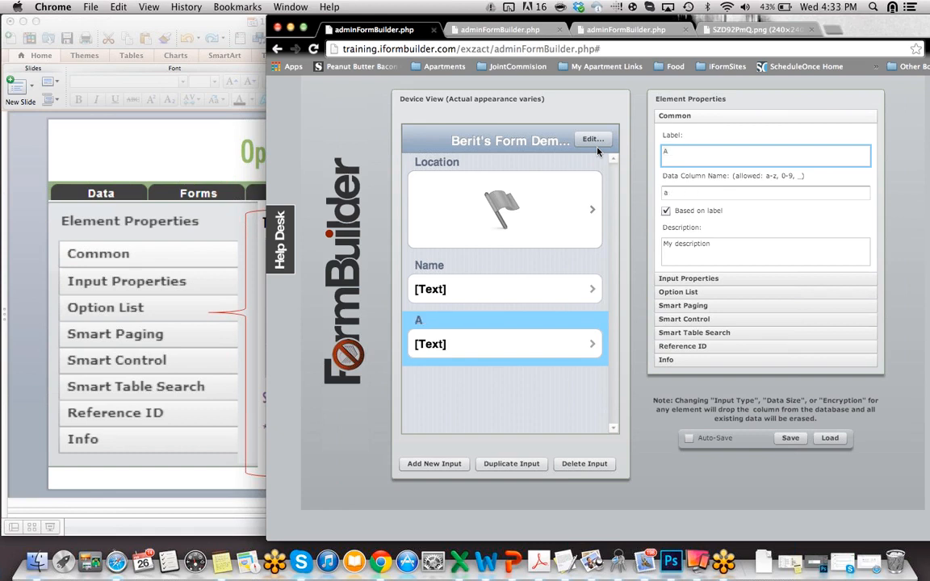
pyautogui.write('re you enjoying th')
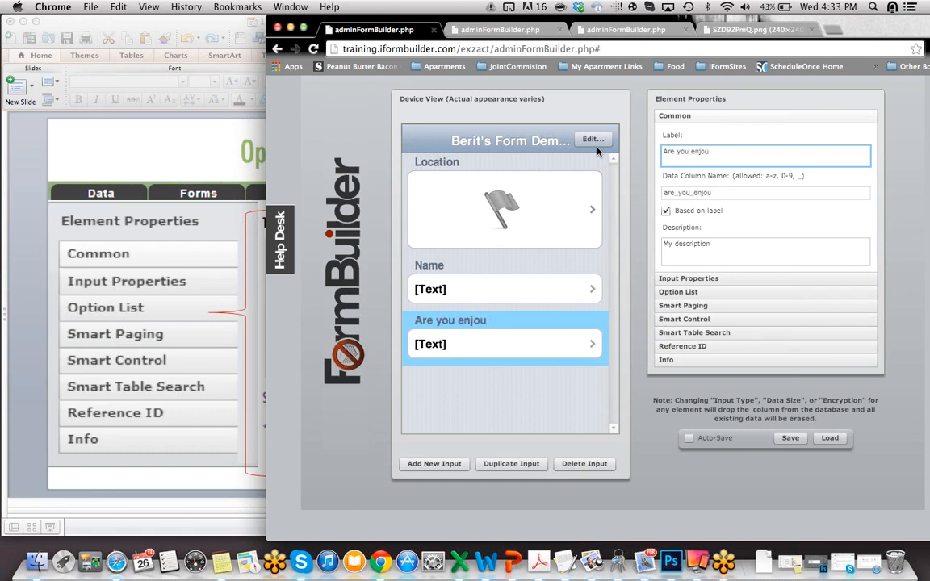
pyautogui.write('is training?')
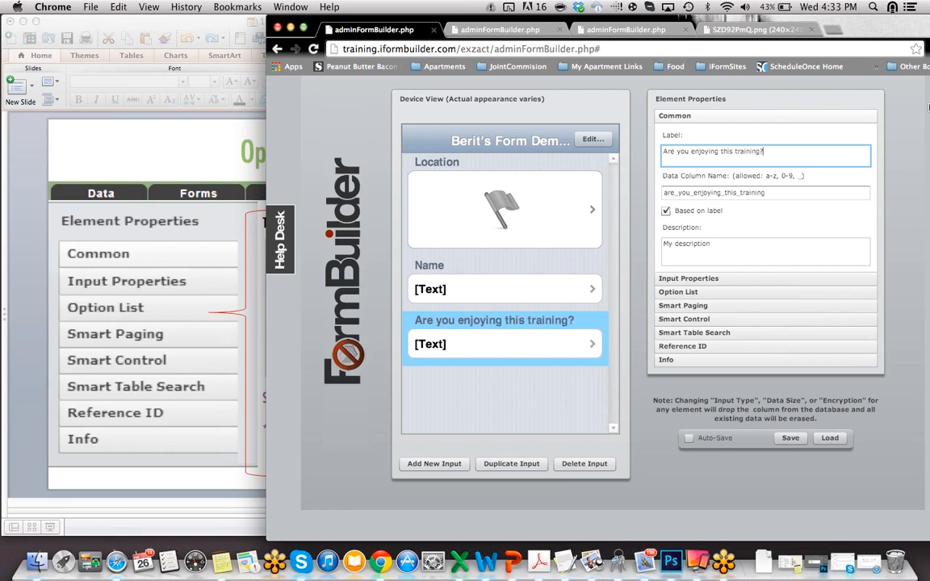
pyautogui.click(667, 279)
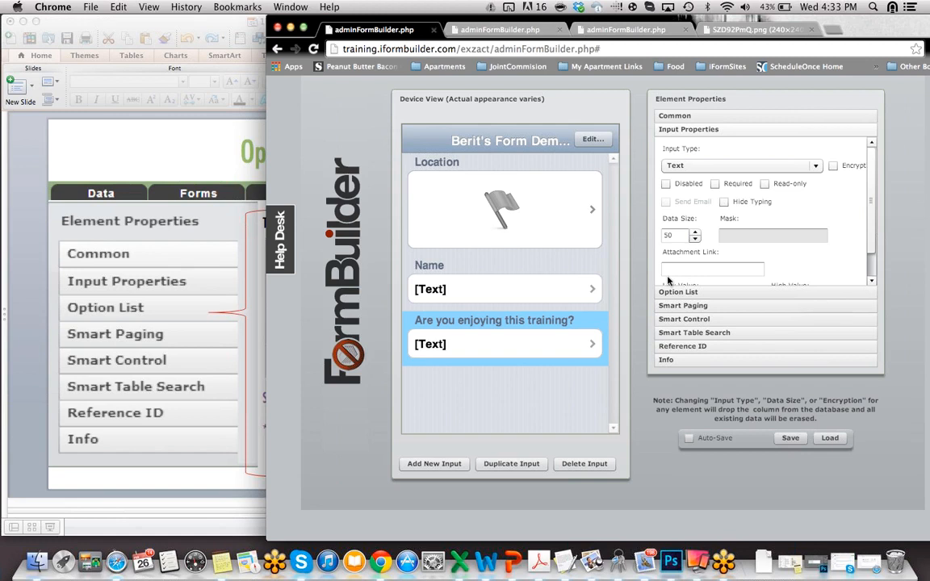
# Step: Make the training question a Select input, save the form, and open its Option List Manager
pyautogui.click(815, 166)
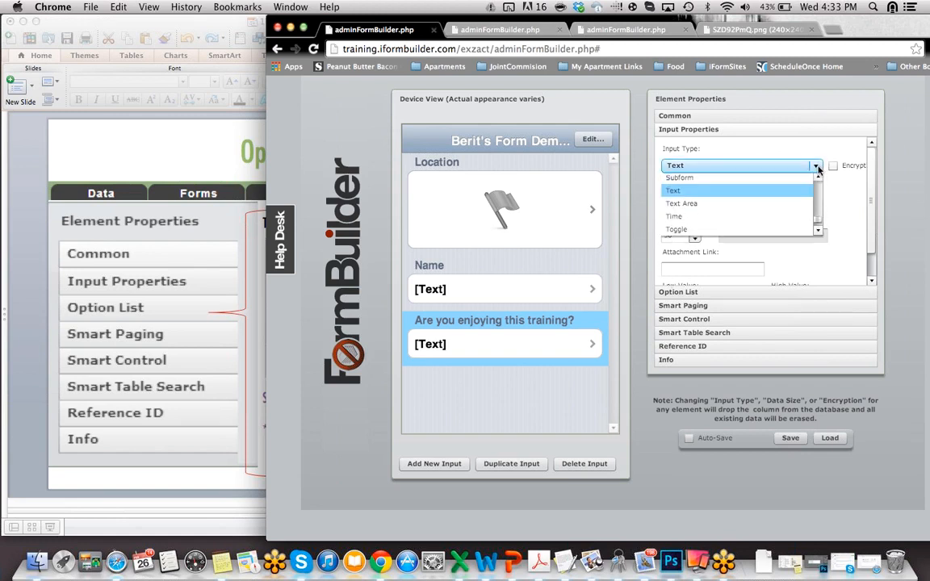
pyautogui.press('s')
pyautogui.click(801, 179)
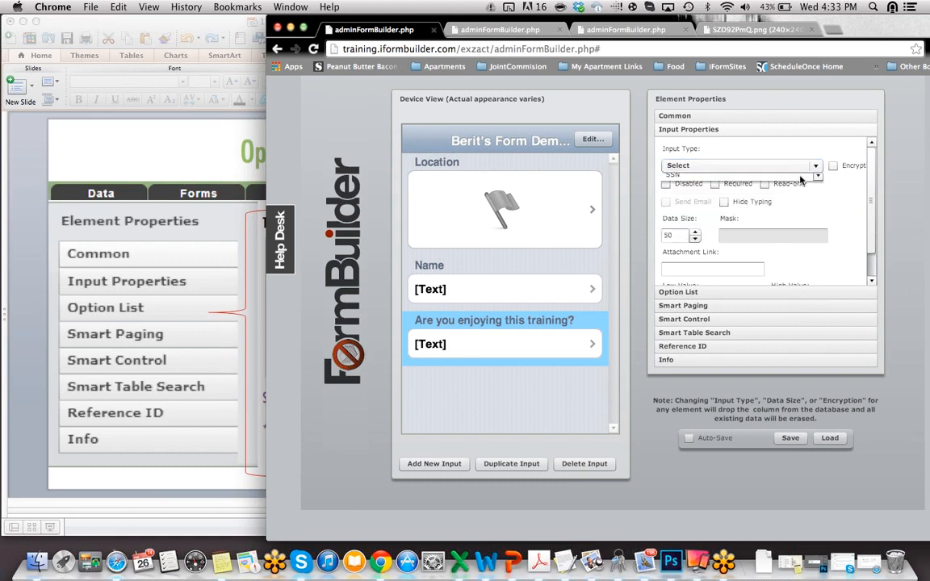
pyautogui.moveTo(711, 267)
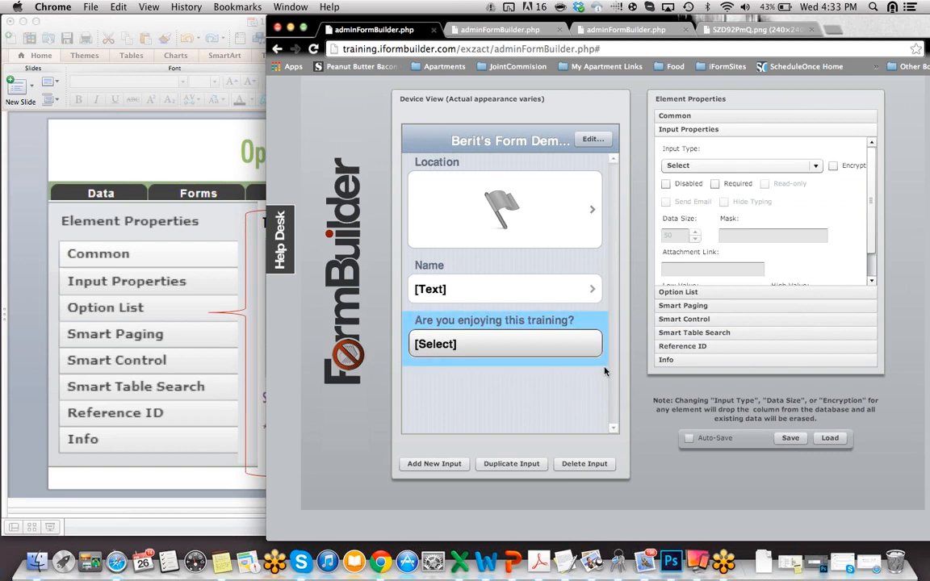
pyautogui.click(792, 440)
pyautogui.click(710, 293)
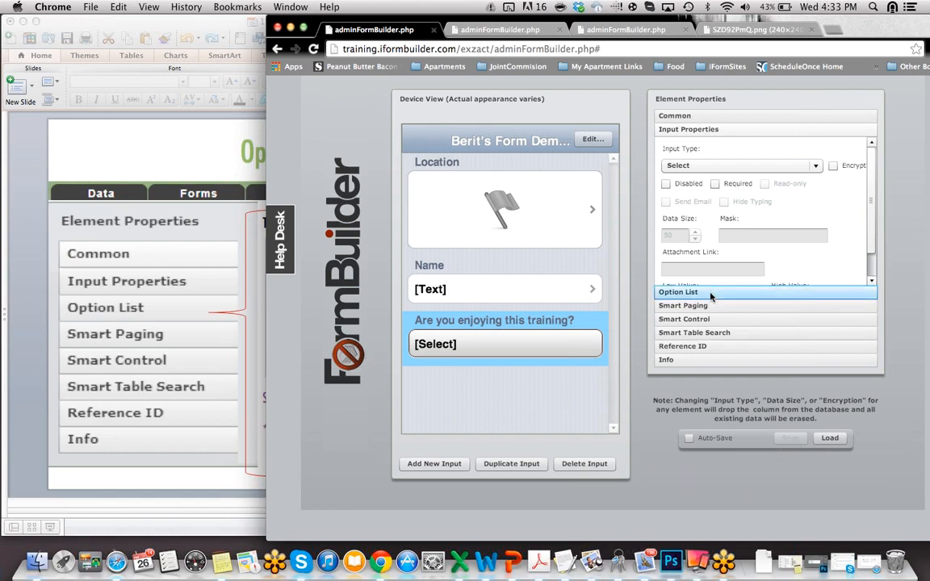
pyautogui.click(695, 291)
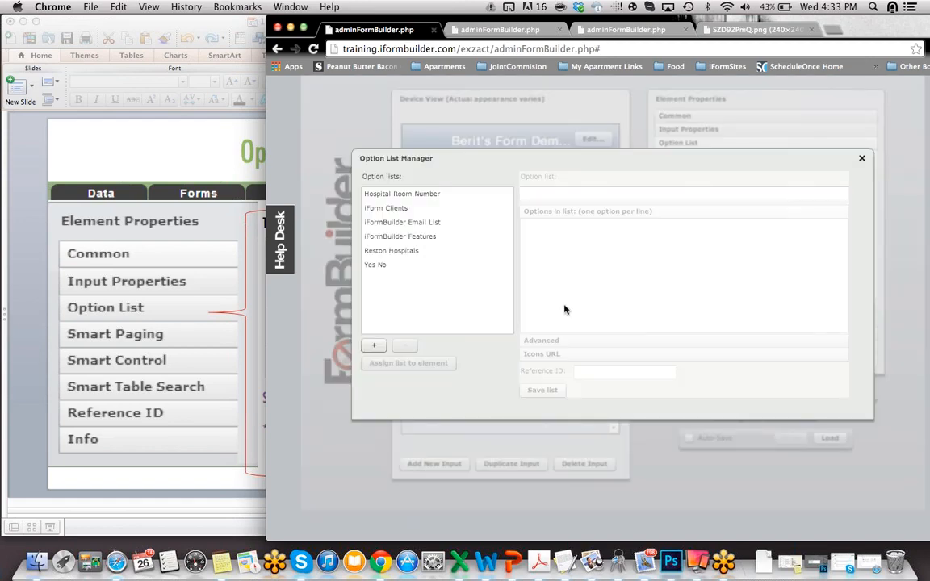
# Step: Create a new option list named 'Berit Demo Training y/n'
pyautogui.click(420, 265)
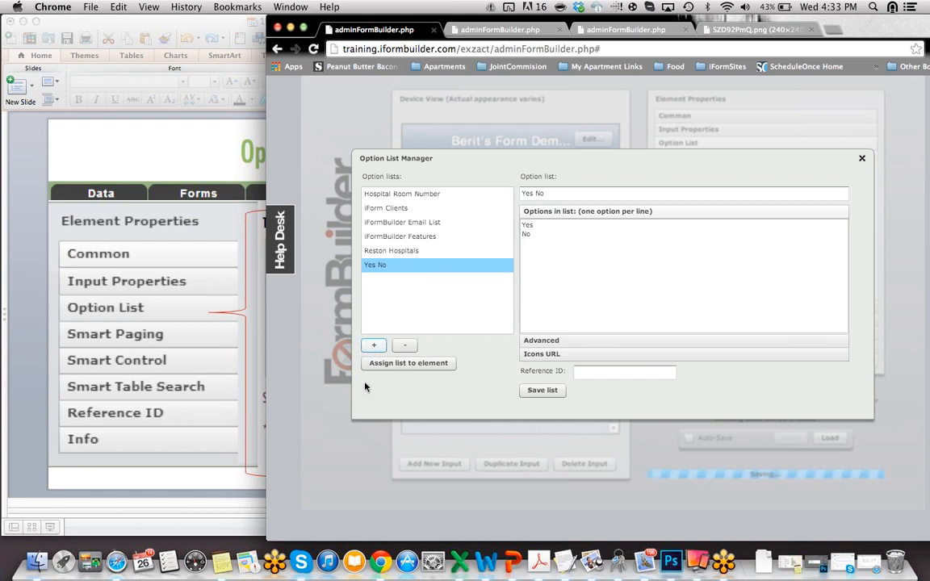
pyautogui.click(373, 347)
pyautogui.click(421, 195)
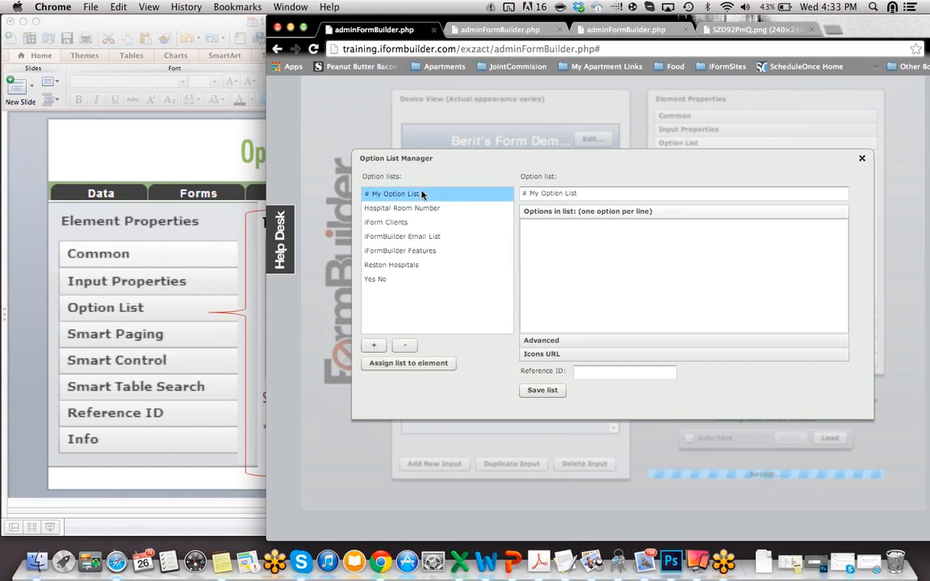
pyautogui.click(621, 193)
pyautogui.press('super+a')
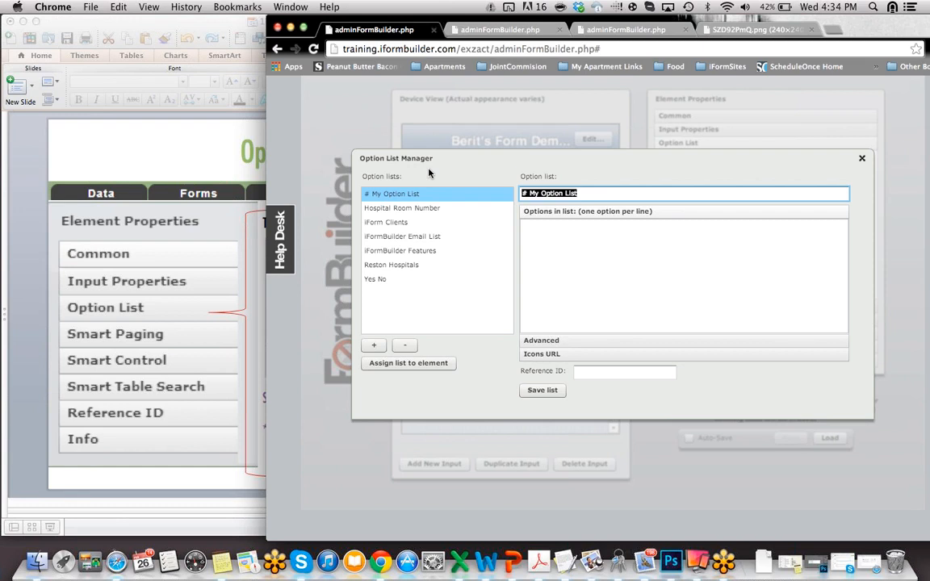
pyautogui.write('Berit DEmo')
pyautogui.press('BackSpace')
pyautogui.press('BackSpace')
pyautogui.press('BackSpace')
pyautogui.write('emo Training ')
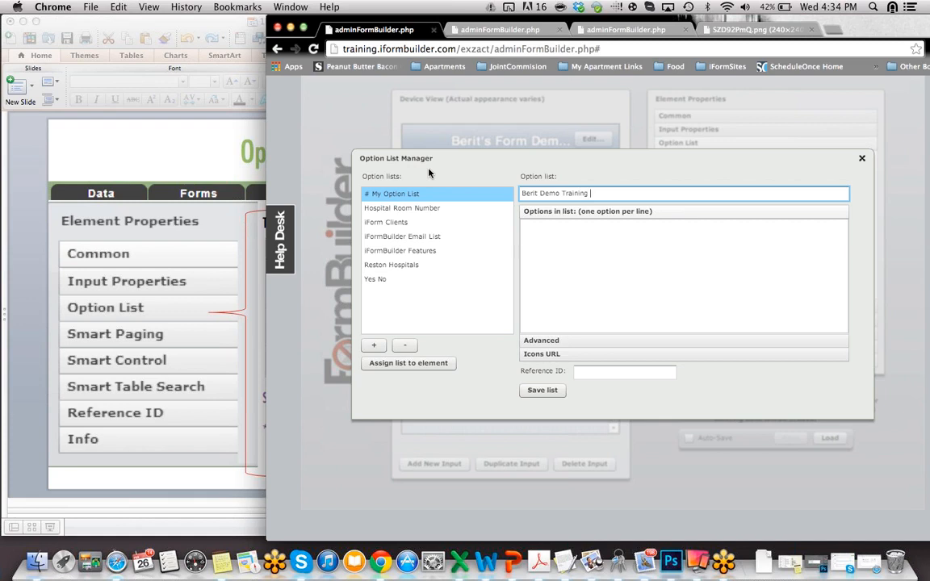
pyautogui.write('v/')
pyautogui.write('n')
# Step: Give the list the options Yes, No and N/A, save it, and assign it to the training question
pyautogui.click(623, 233)
pyautogui.write('Yes')
pyautogui.press('Return')
pyautogui.write('No')
pyautogui.press('Return')
pyautogui.write('N')
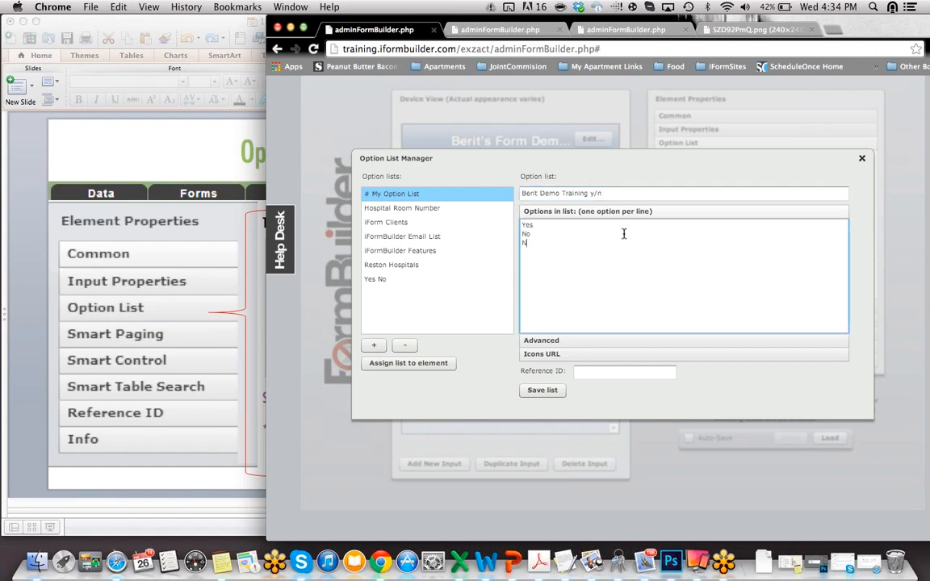
pyautogui.write('A')
pyautogui.write('/')
pyautogui.click(543, 391)
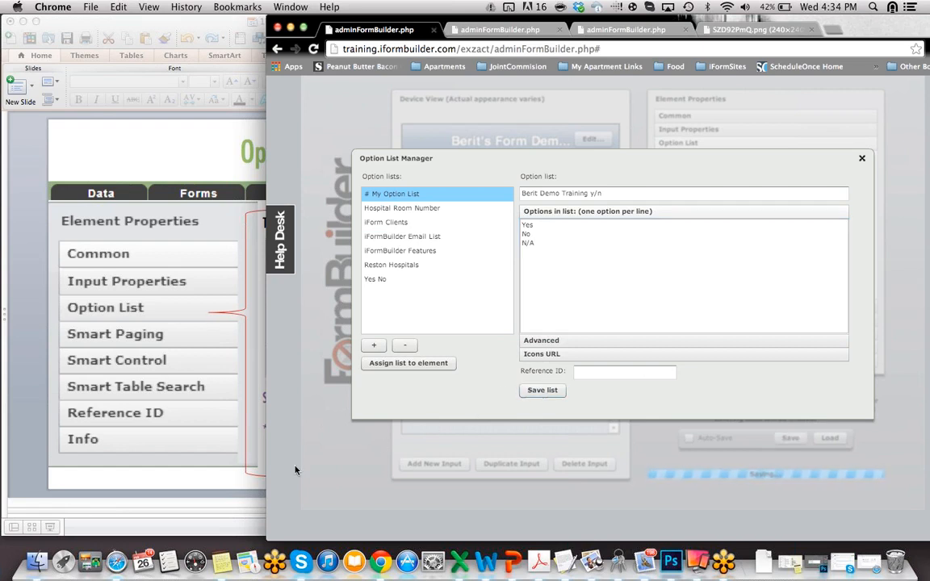
pyautogui.click(415, 195)
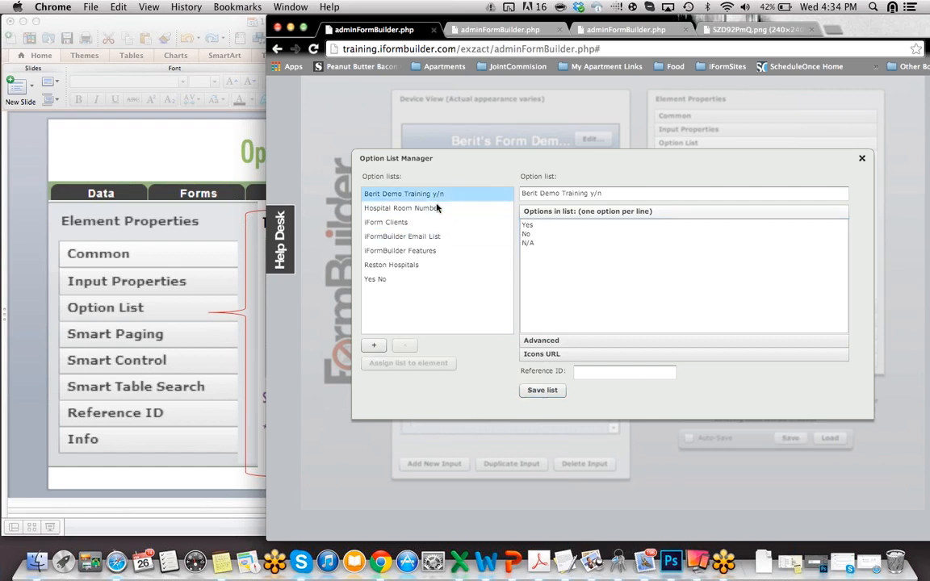
pyautogui.click(407, 365)
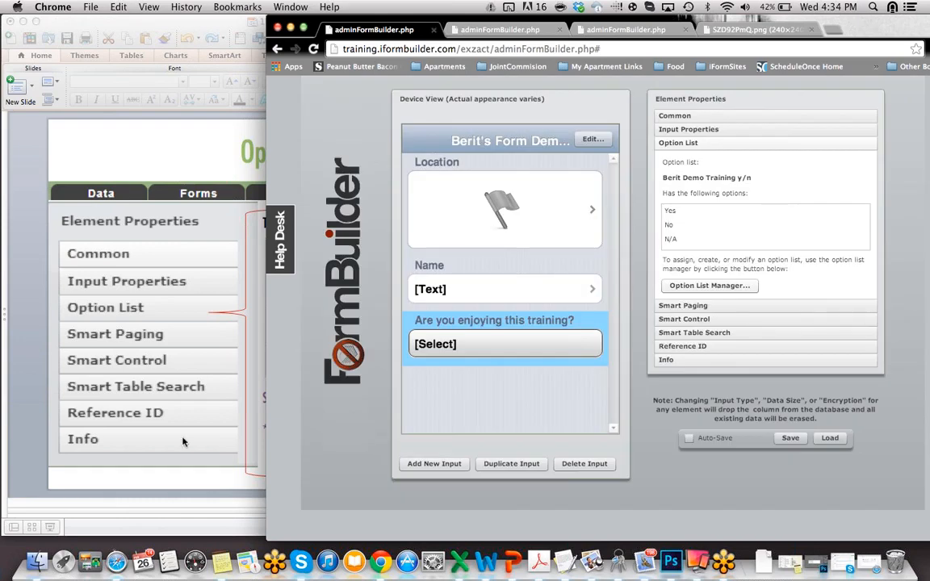
# Step: Bring the PowerPoint deck forward and scroll on to slide 19
pyautogui.click(32, 378)
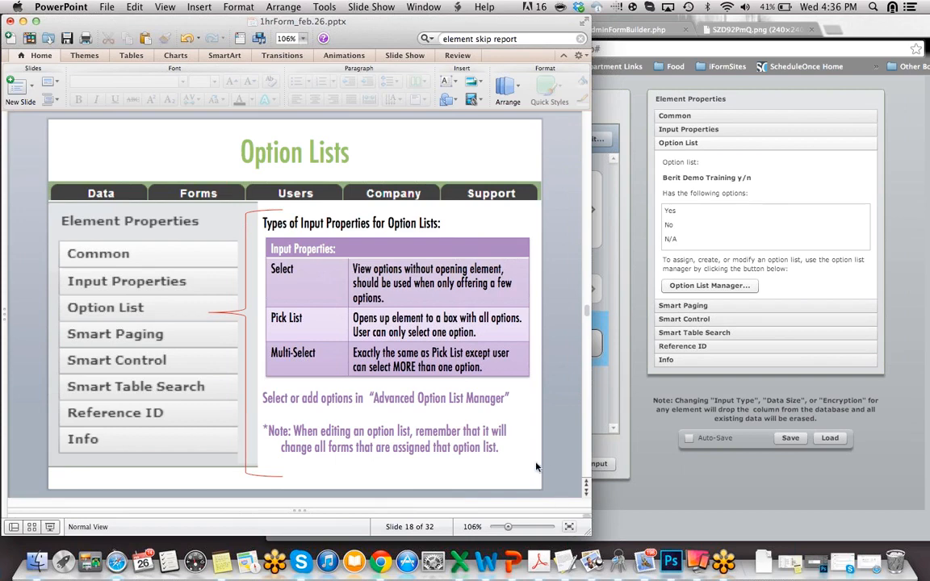
pyautogui.scroll(-1, 536, 467)
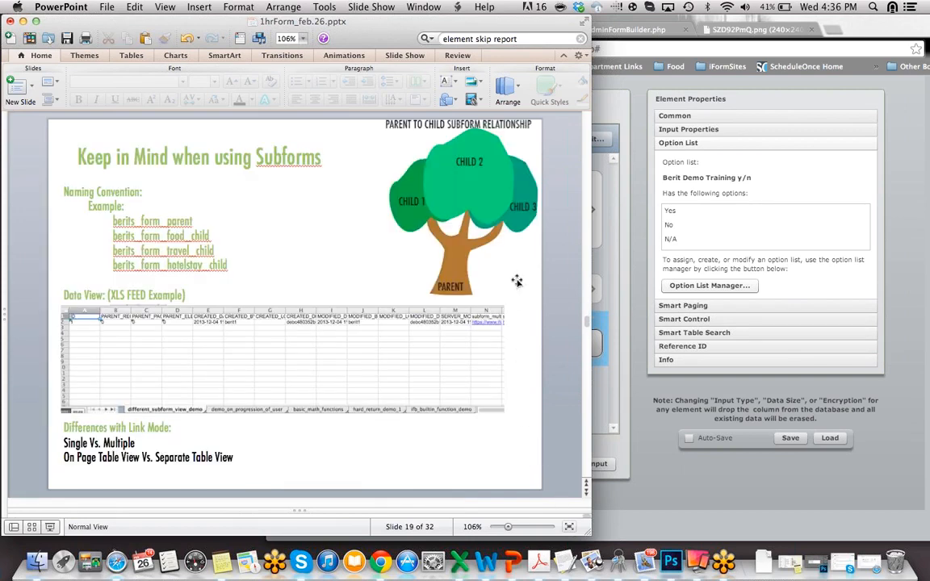
# Step: Return the deck to the Option Lists slide and bring iFormBuilder back in front
pyautogui.scroll(1, 517, 281)
pyautogui.click(643, 461)
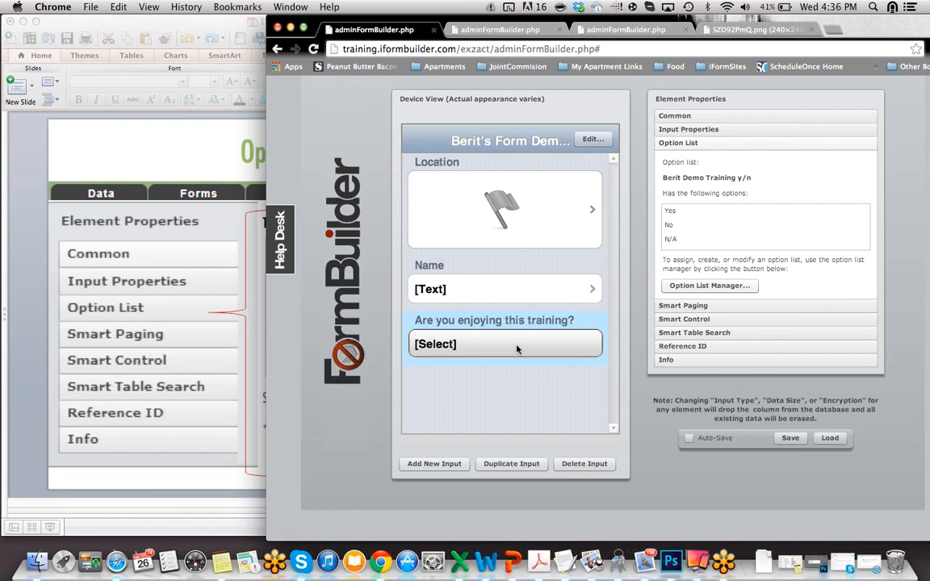
# Step: Duplicate the training question, drop the trailing 1 from its label, and append 'pick' to its column name
pyautogui.click(496, 465)
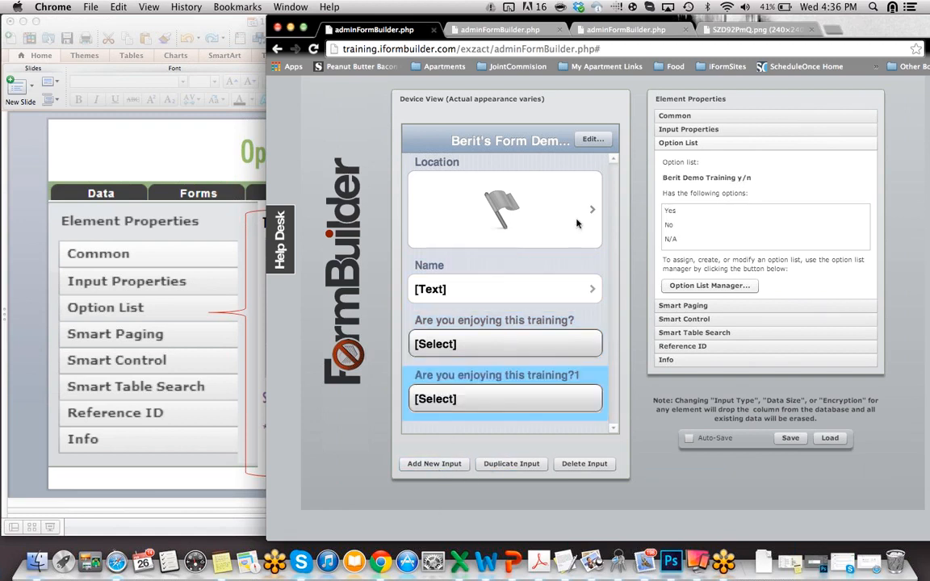
pyautogui.click(701, 115)
pyautogui.click(777, 150)
pyautogui.press('BackSpace')
pyautogui.click(665, 210)
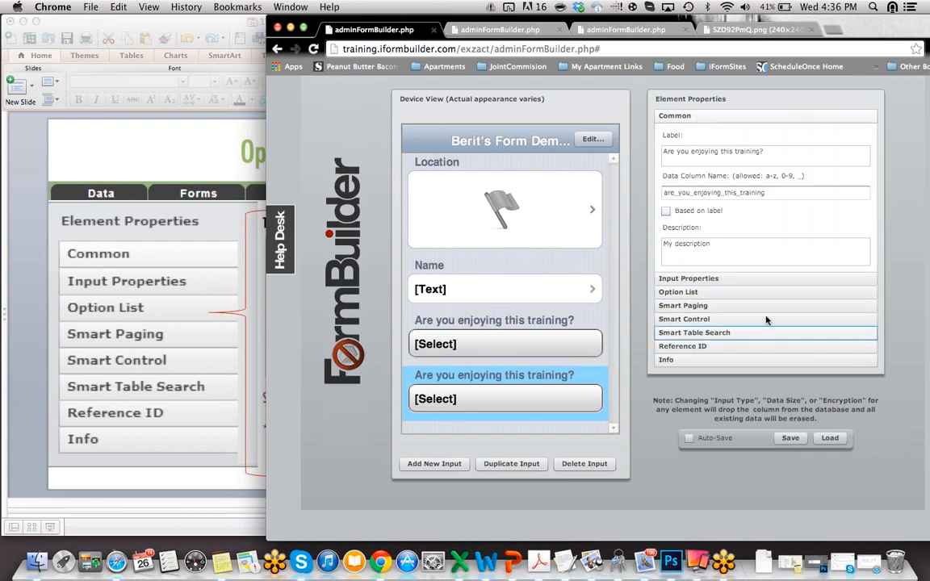
pyautogui.click(769, 193)
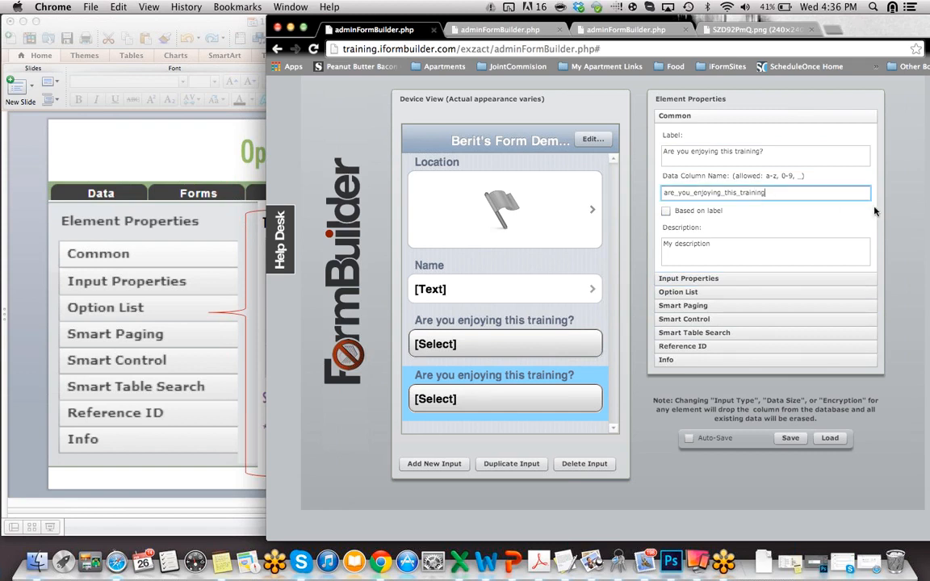
pyautogui.write('pick')
# Step: Make the copy a Pick List input and save the form
pyautogui.click(690, 292)
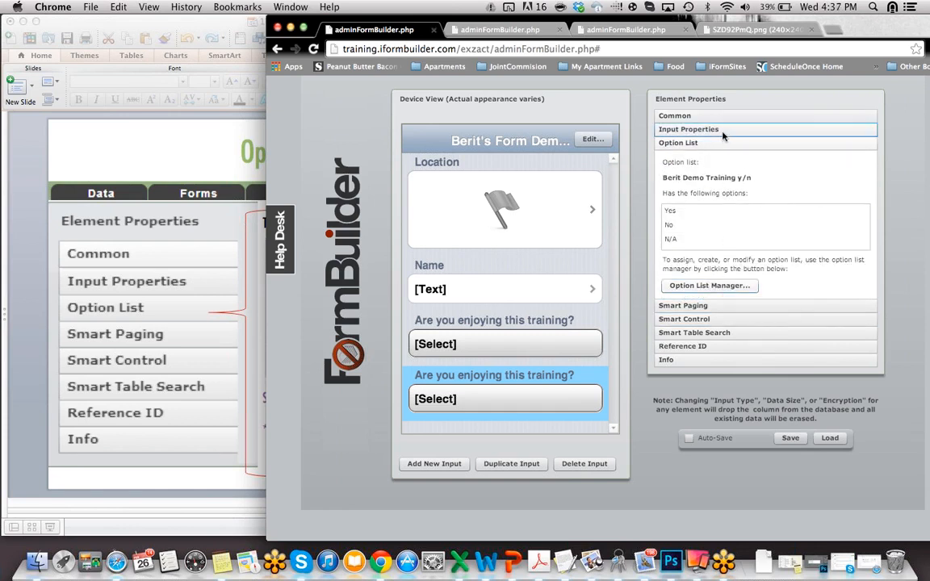
pyautogui.click(676, 129)
pyautogui.click(773, 166)
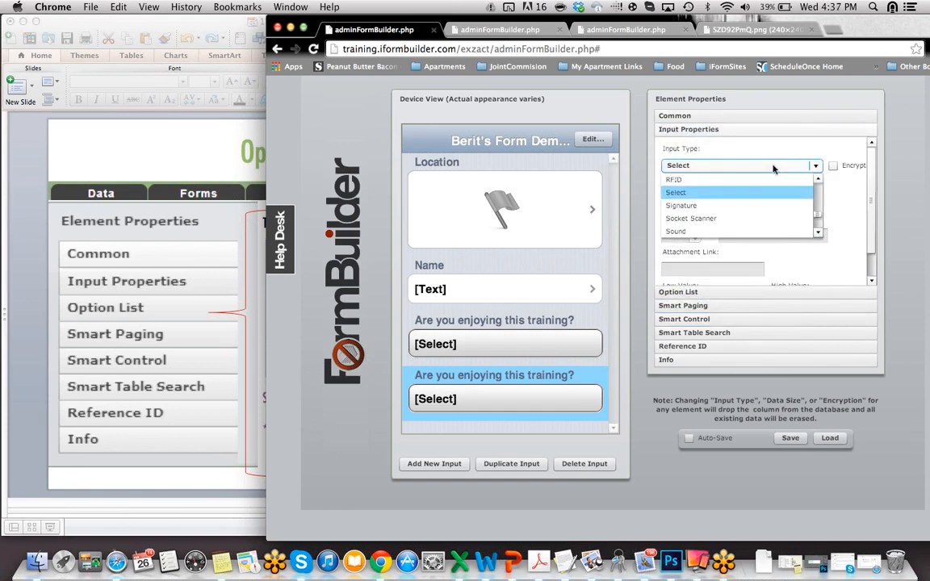
pyautogui.press('p')
pyautogui.click(733, 195)
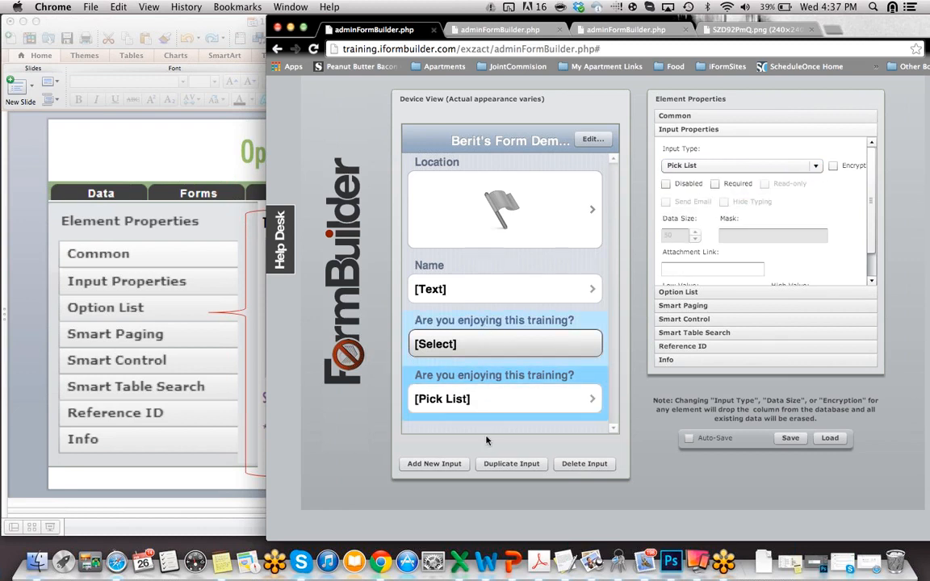
pyautogui.click(787, 439)
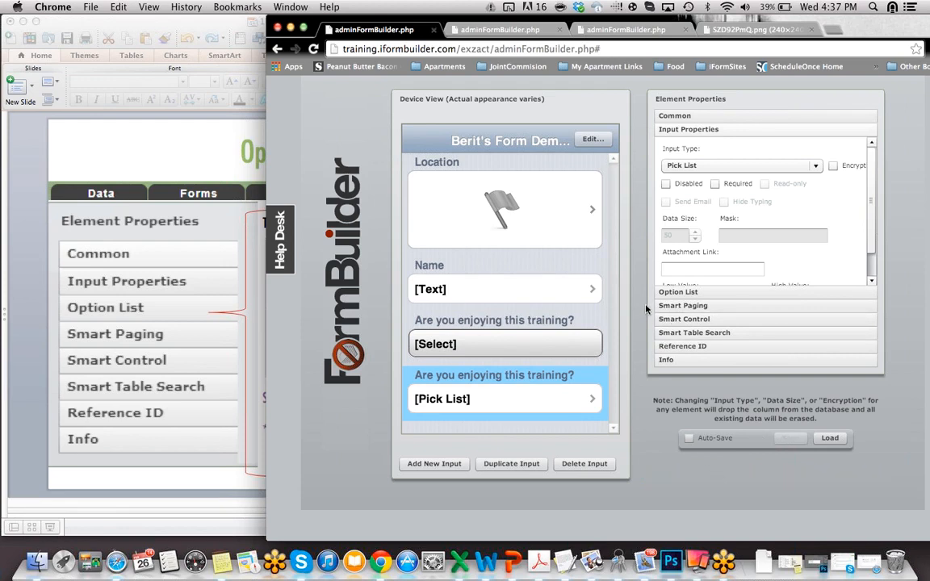
pyautogui.click(430, 464)
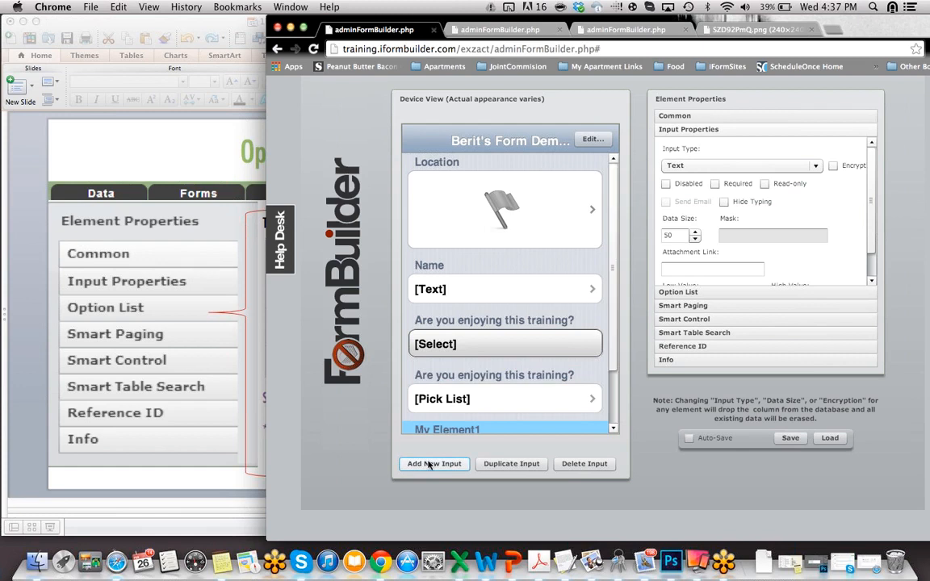
pyautogui.click(814, 168)
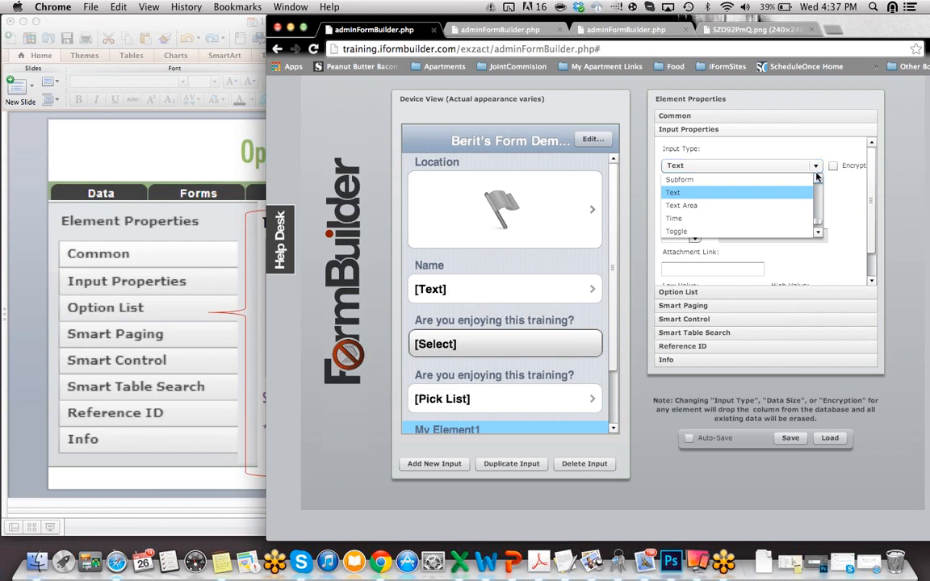
pyautogui.moveTo(612, 368); pyautogui.dragTo(612, 441)
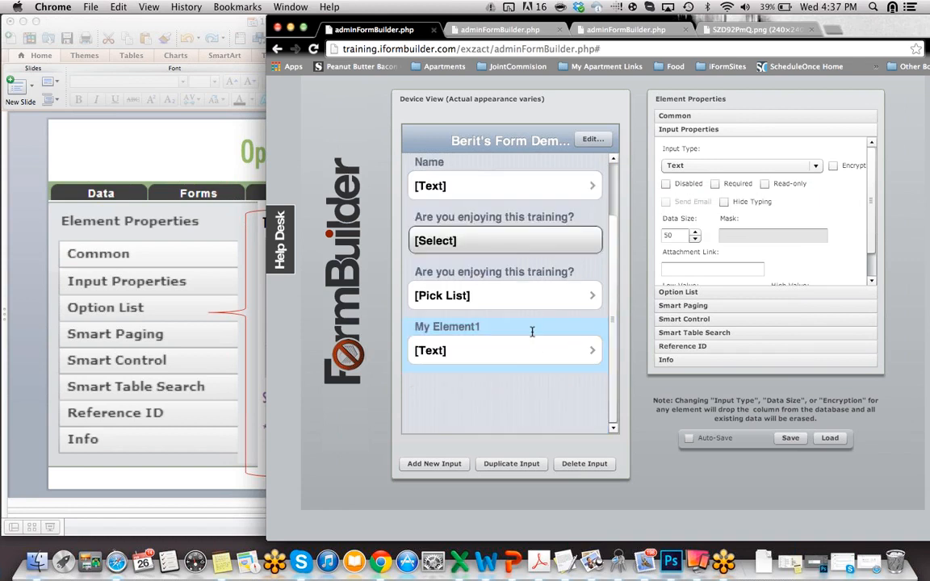
pyautogui.click(573, 463)
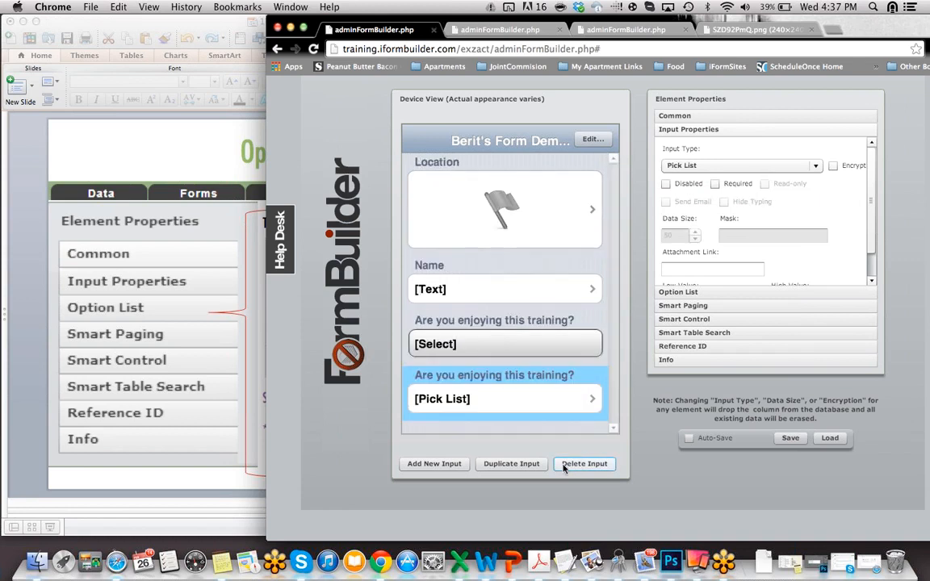
# Step: Duplicate the Pick List question, drop the trailing 1 from its label, and append 'mult' to its column name
pyautogui.click(506, 465)
pyautogui.click(732, 117)
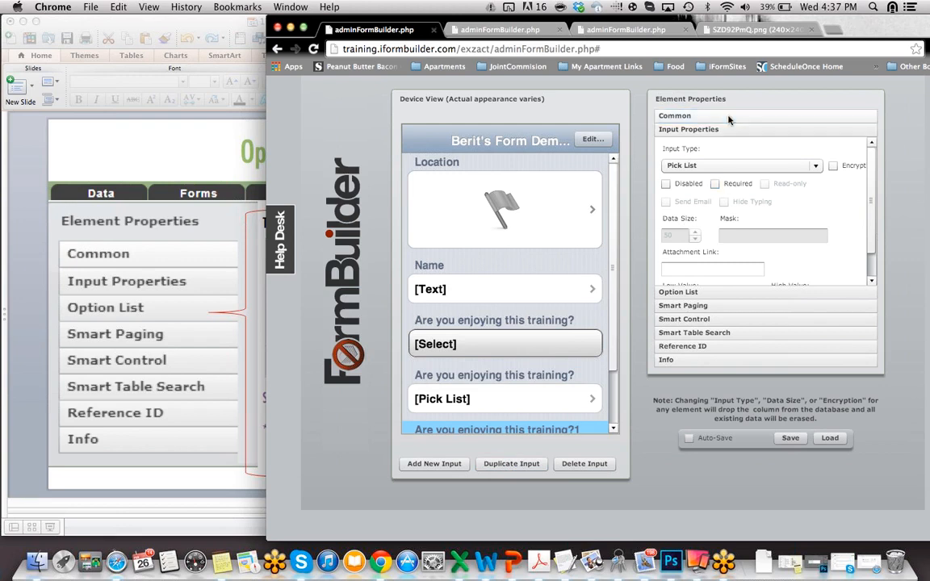
pyautogui.click(805, 151)
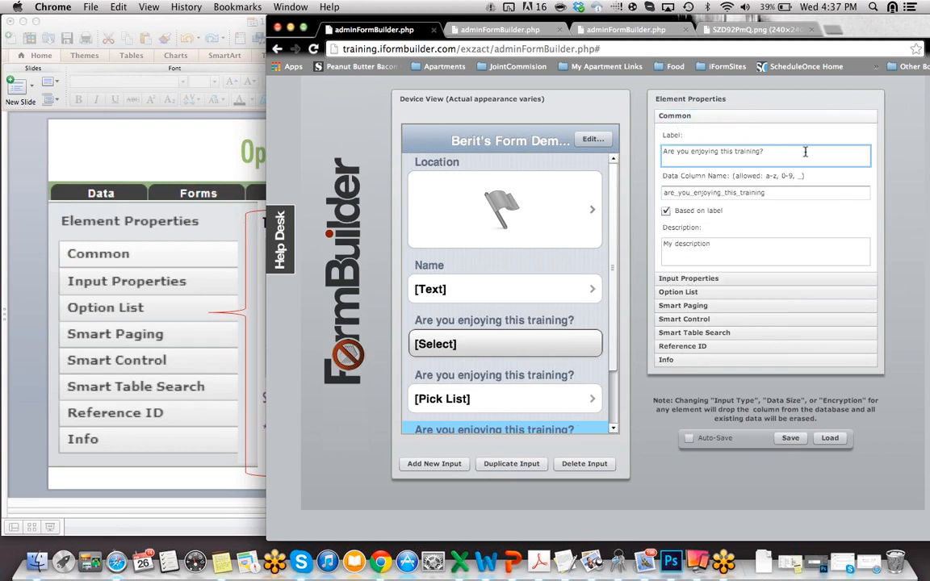
pyautogui.press('BackSpace')
pyautogui.click(706, 170)
pyautogui.click(666, 210)
pyautogui.click(788, 192)
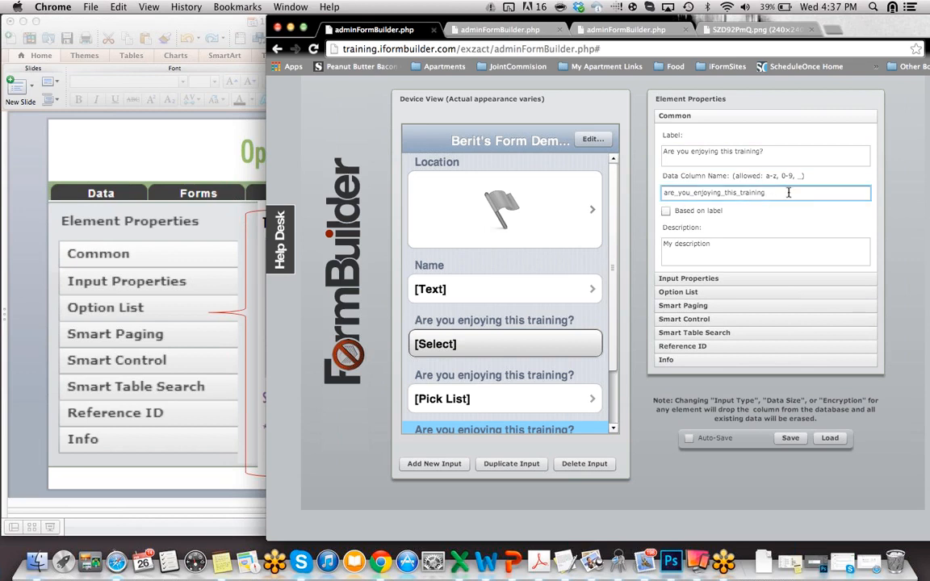
pyautogui.write('multi')
# Step: Make the new copy a Multi-Select input and save the form
pyautogui.click(698, 294)
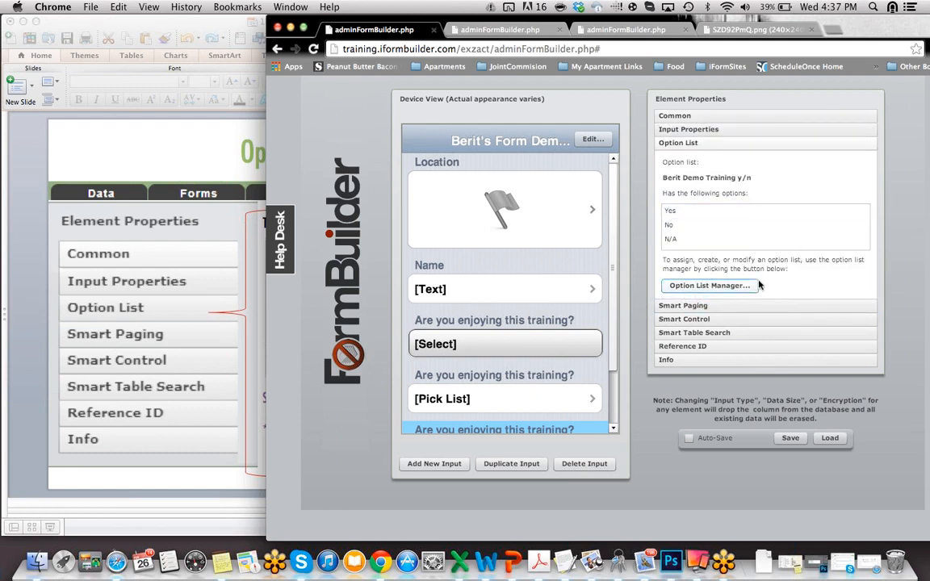
pyautogui.click(746, 129)
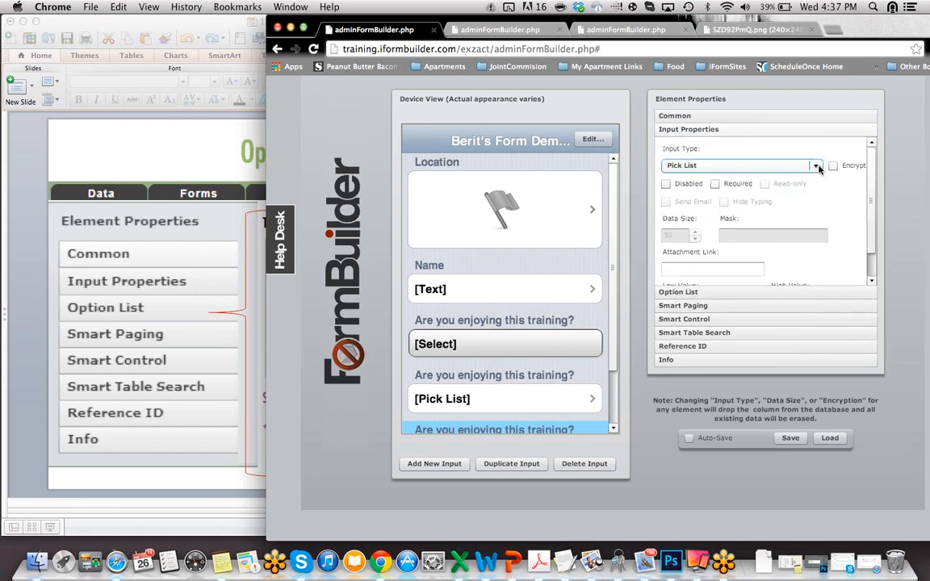
pyautogui.click(815, 165)
pyautogui.press('m')
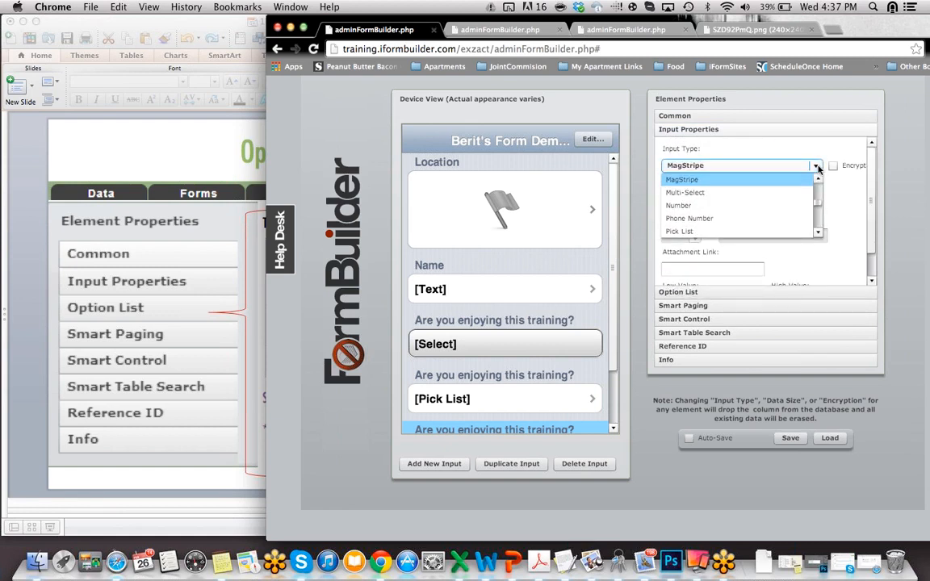
pyautogui.click(740, 193)
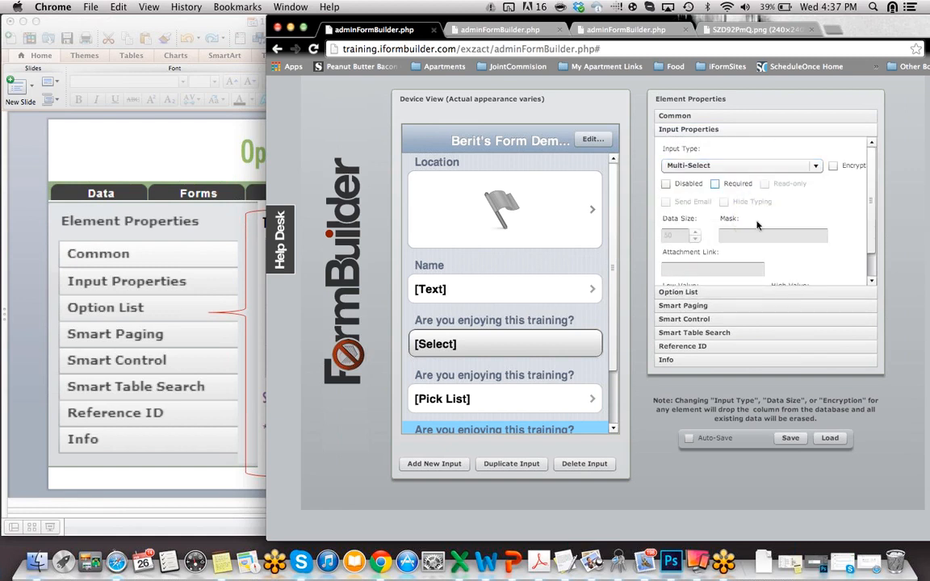
pyautogui.click(781, 439)
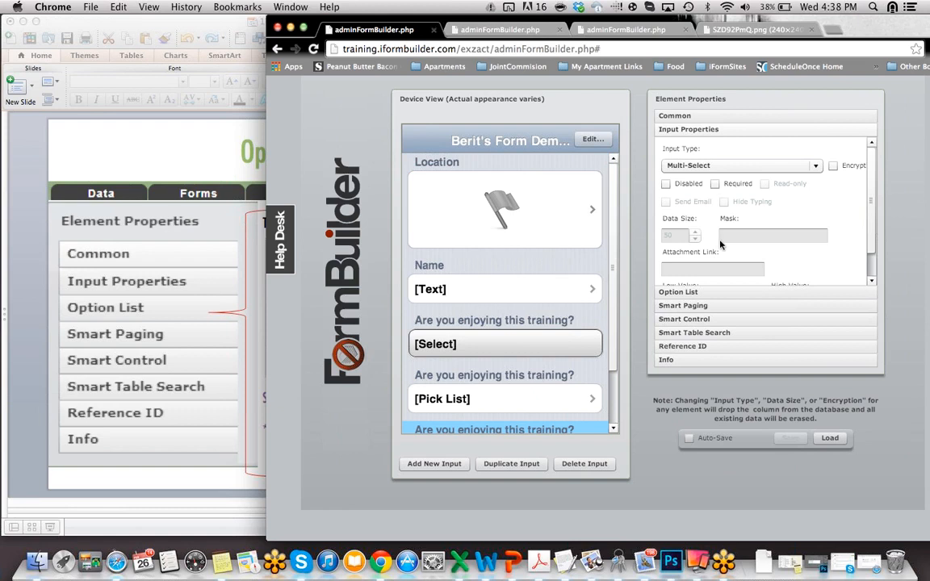
# Step: Toggle Required on the Name question on and back off, then switch to PowerPoint
pyautogui.click(590, 287)
pyautogui.click(719, 187)
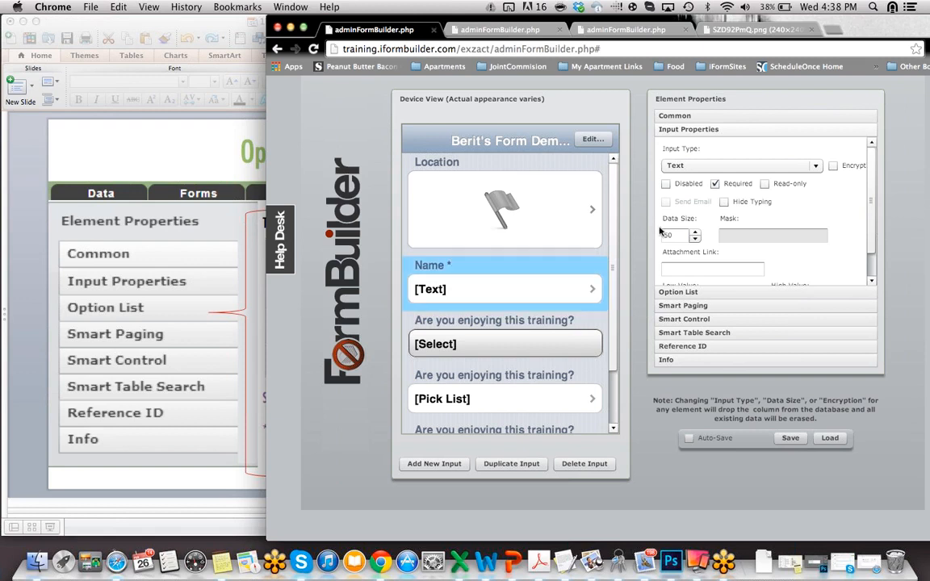
pyautogui.click(715, 184)
pyautogui.click(23, 352)
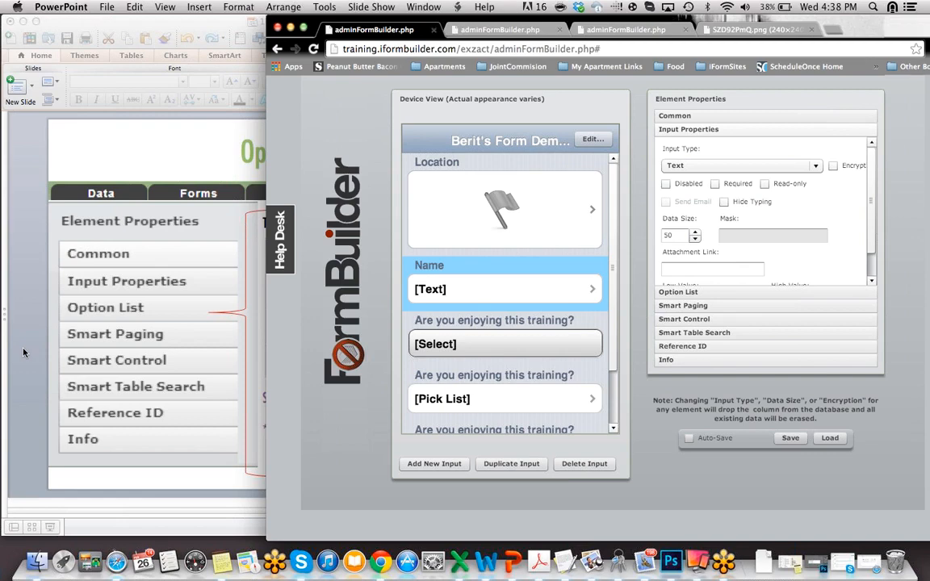
# Step: Advance to slide 19 'Keep in Mind when using Subforms' and start the slide show from it
pyautogui.press('Down')
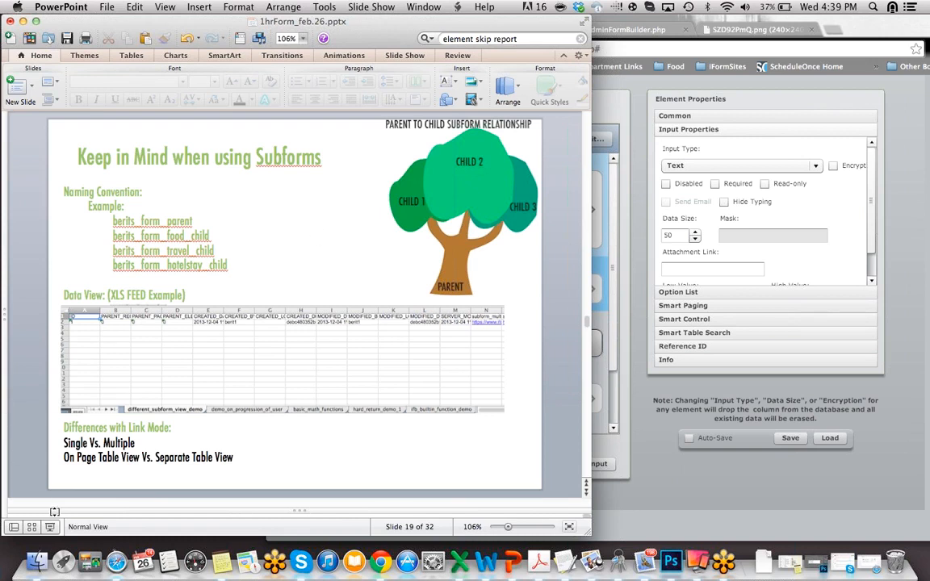
pyautogui.click(50, 527)
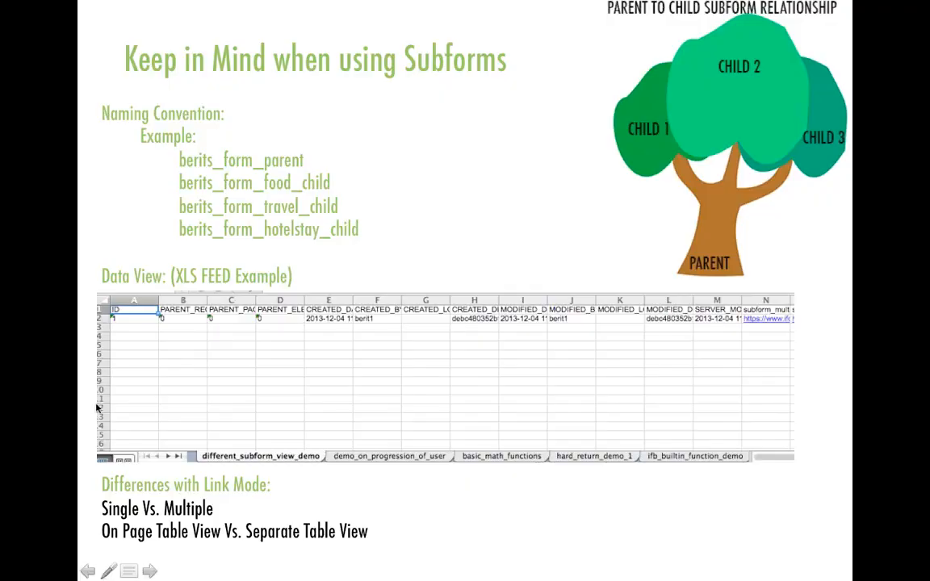
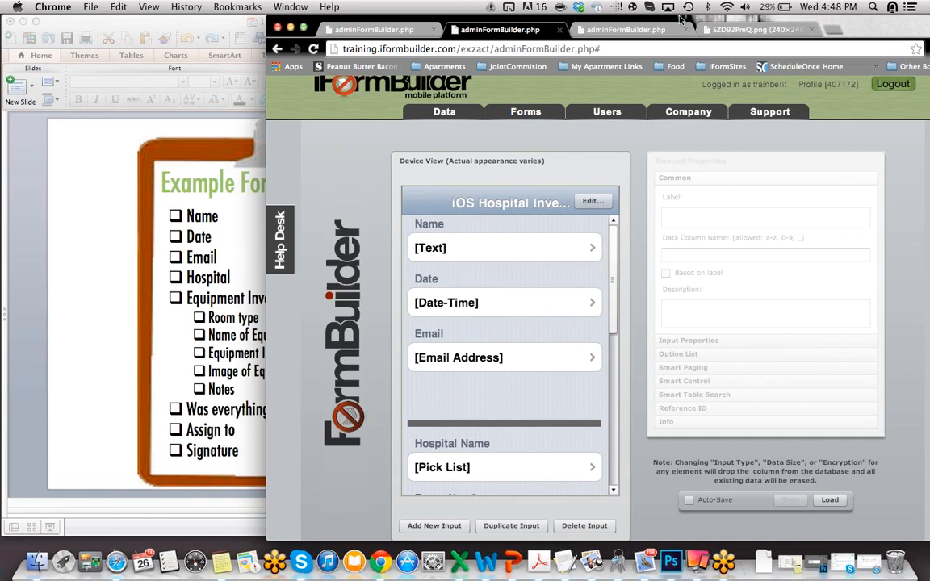
# Step: Move the browser window aside to reveal the requirements slide
pyautogui.moveTo(683, 18); pyautogui.dragTo(805, 18)
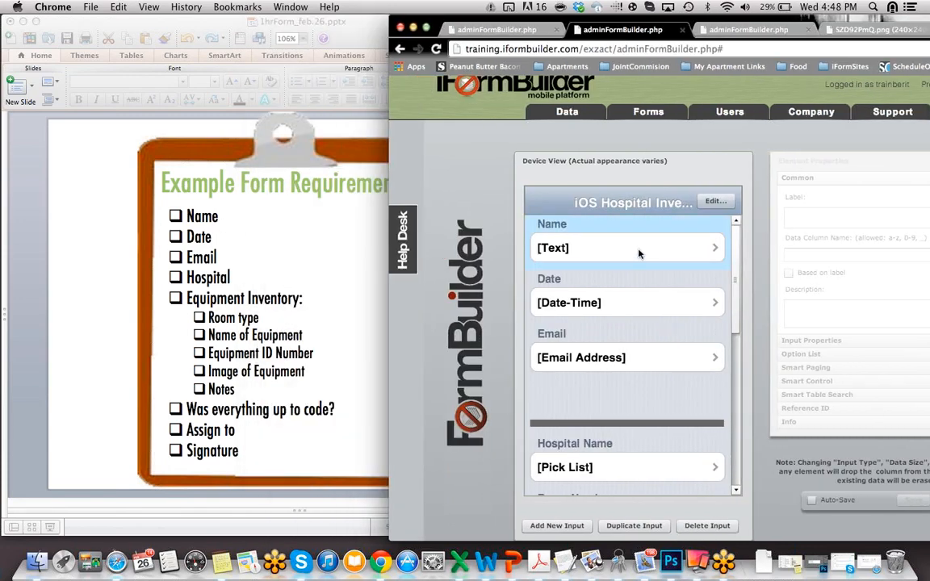
# Step: Review the Name and Date fields, confirming Date's Smart Control dynamic value is new Date()
pyautogui.click(638, 252)
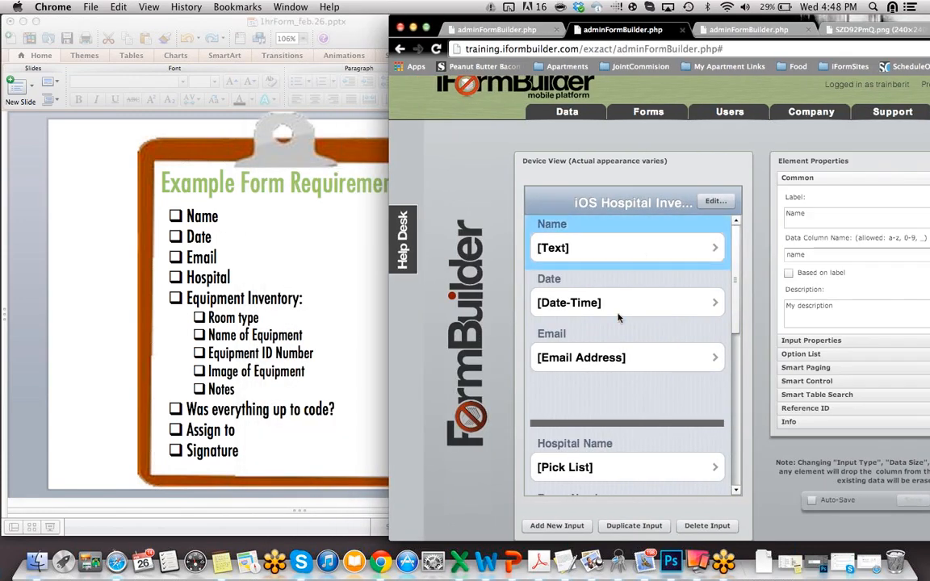
pyautogui.click(576, 304)
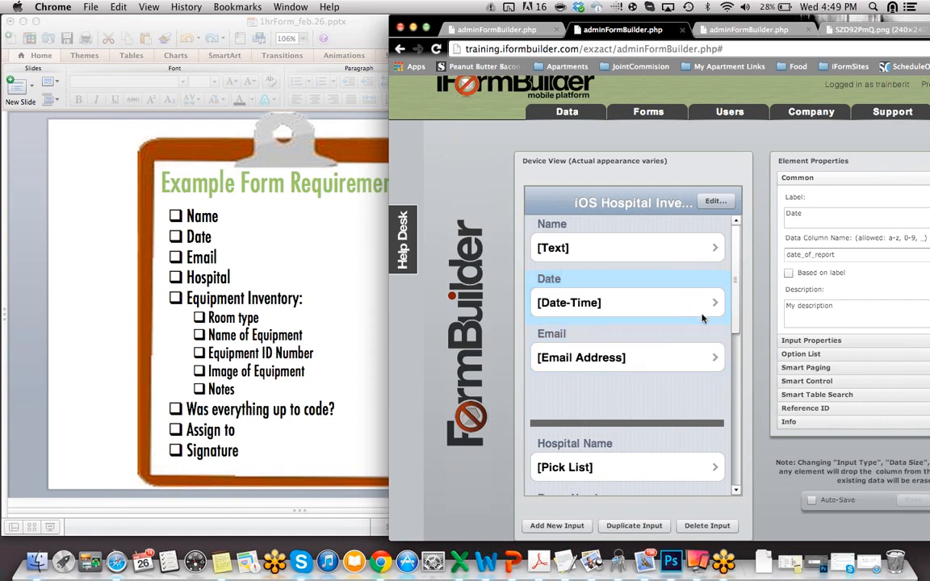
pyautogui.click(808, 381)
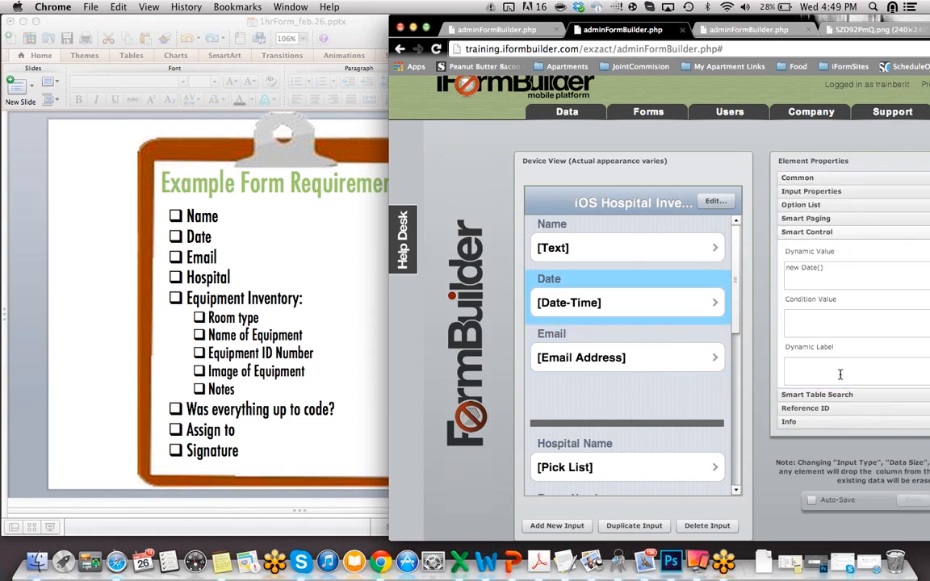
pyautogui.click(834, 269)
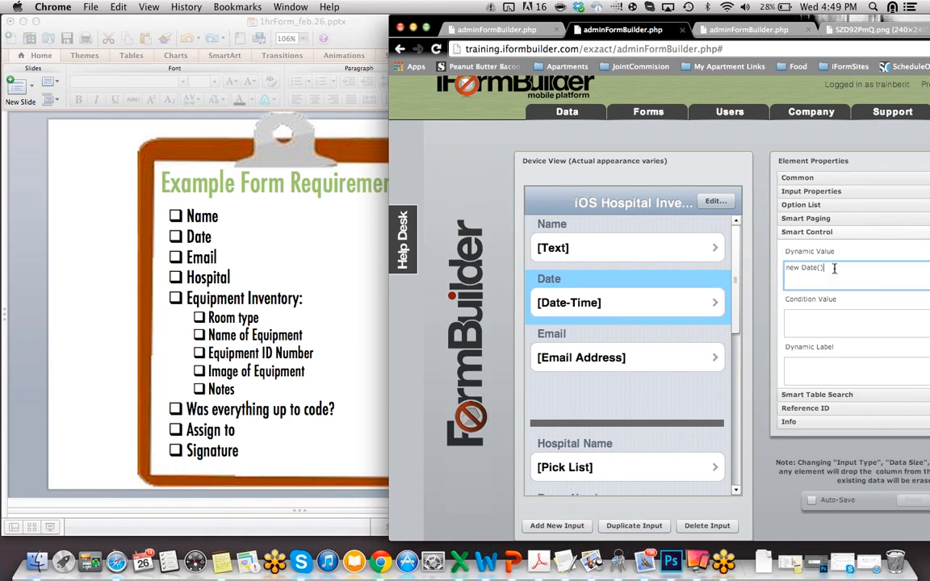
pyautogui.click(694, 301)
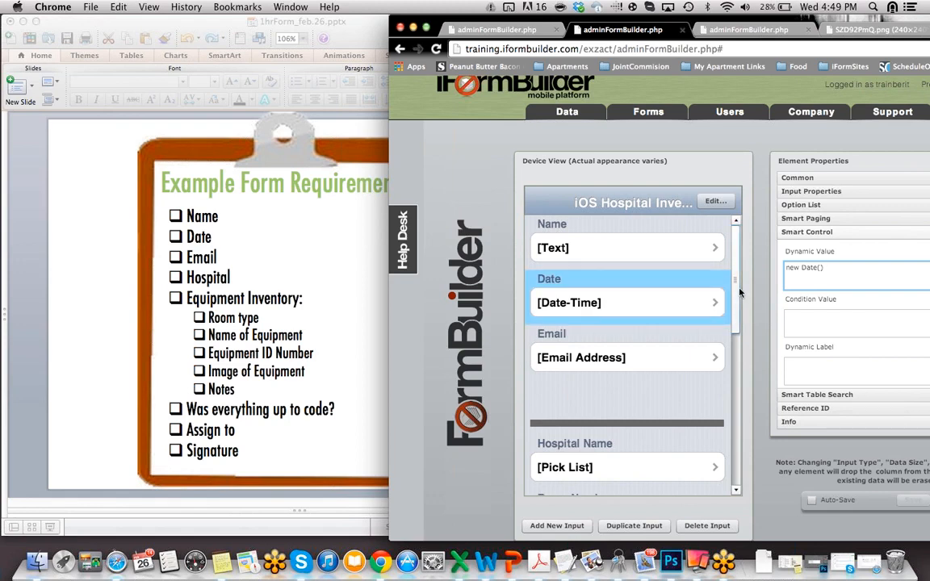
pyautogui.scroll(-1, 738, 305)
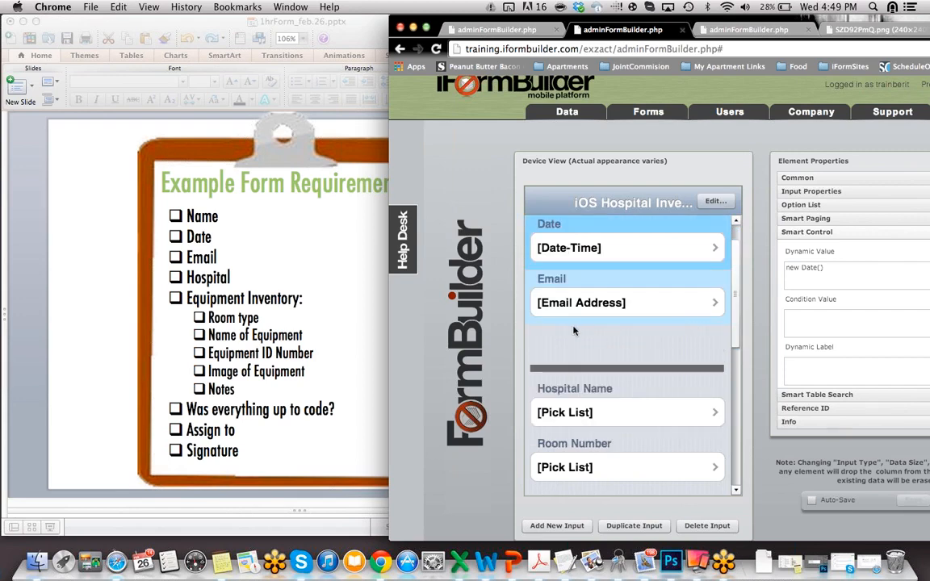
pyautogui.click(594, 347)
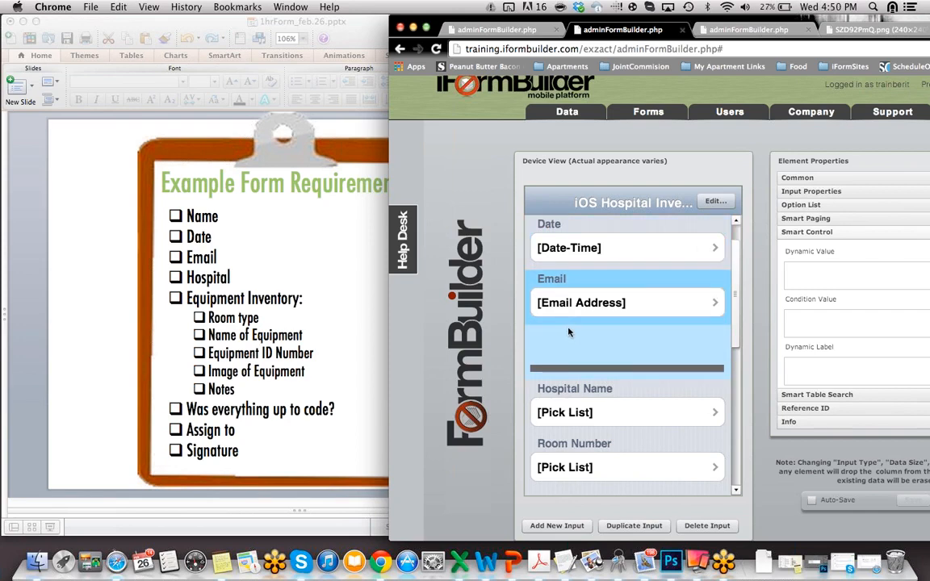
# Step: Review the Email field's input type and its iFormBuilder Email List in the Option List Manager
pyautogui.click(814, 193)
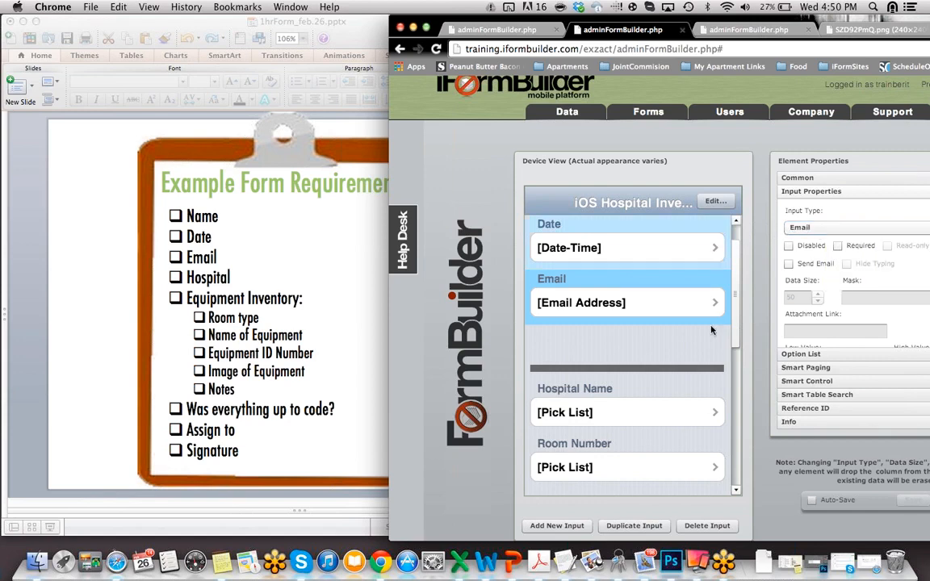
pyautogui.click(799, 359)
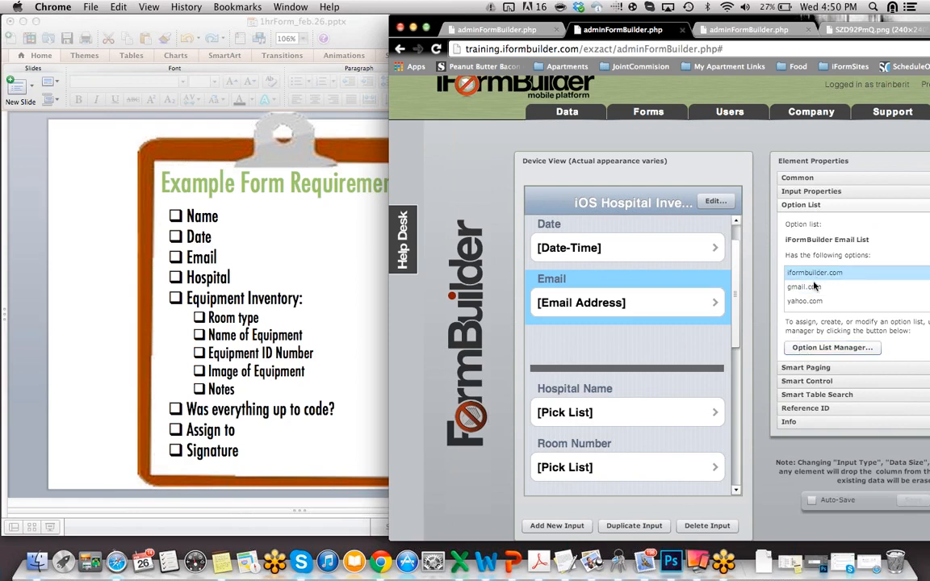
pyautogui.click(826, 348)
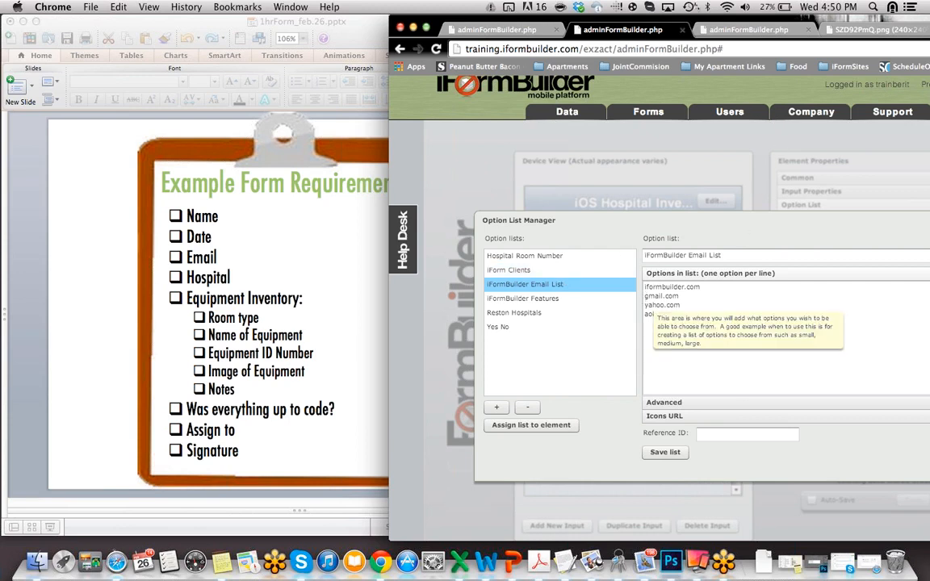
pyautogui.moveTo(750, 22); pyautogui.dragTo(648, 22)
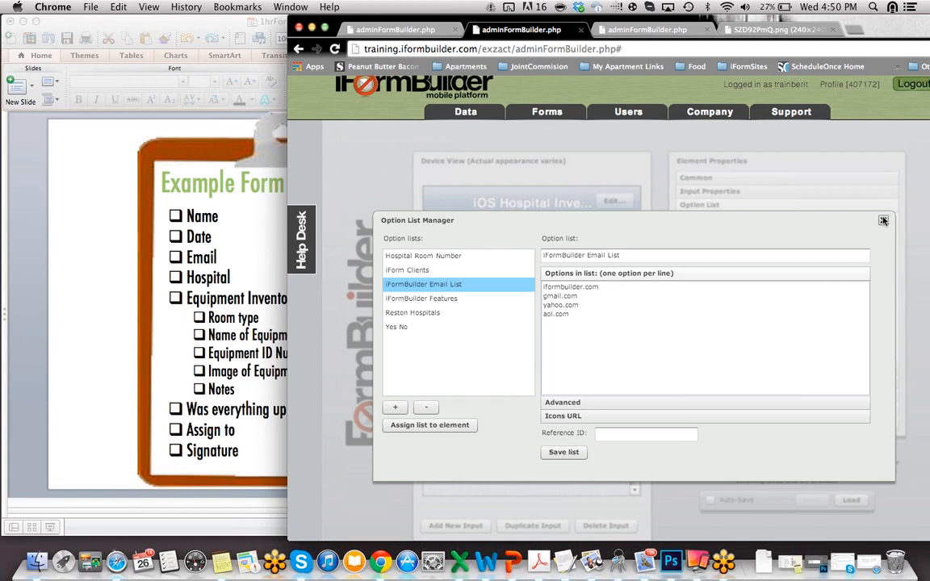
pyautogui.click(883, 220)
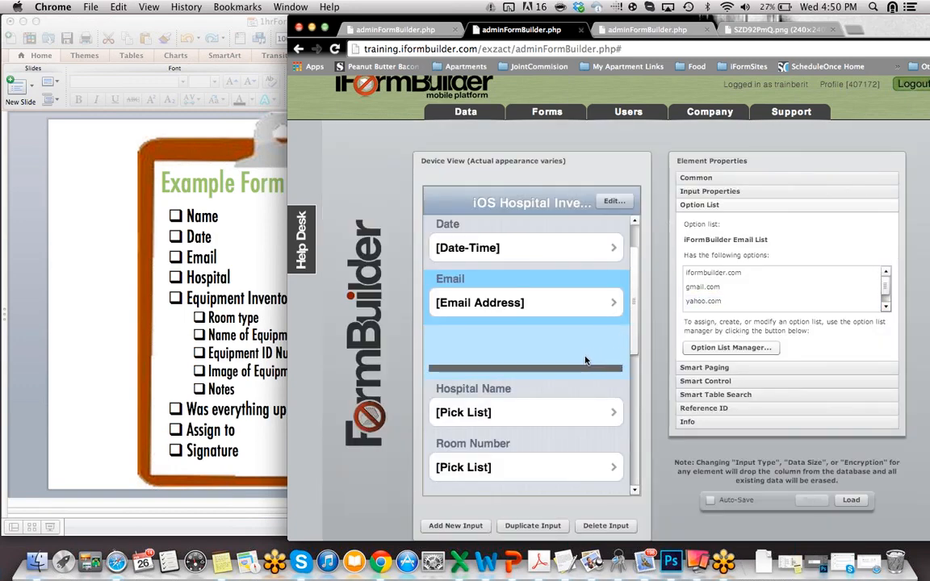
pyautogui.click(587, 355)
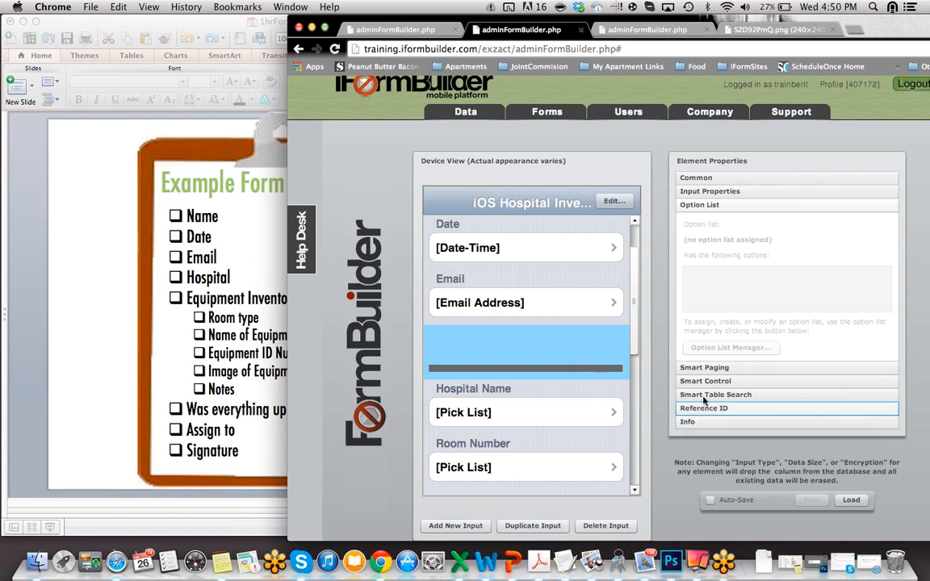
# Step: Show the div1 divider's Reference ID, ELEMENT_KIP_REPORT, then scroll down the device view
pyautogui.click(690, 182)
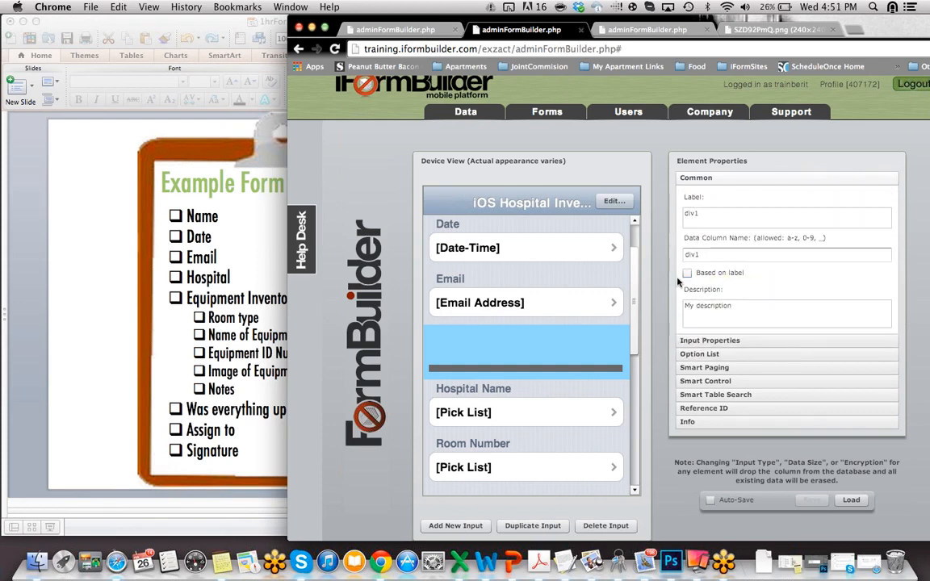
pyautogui.click(732, 410)
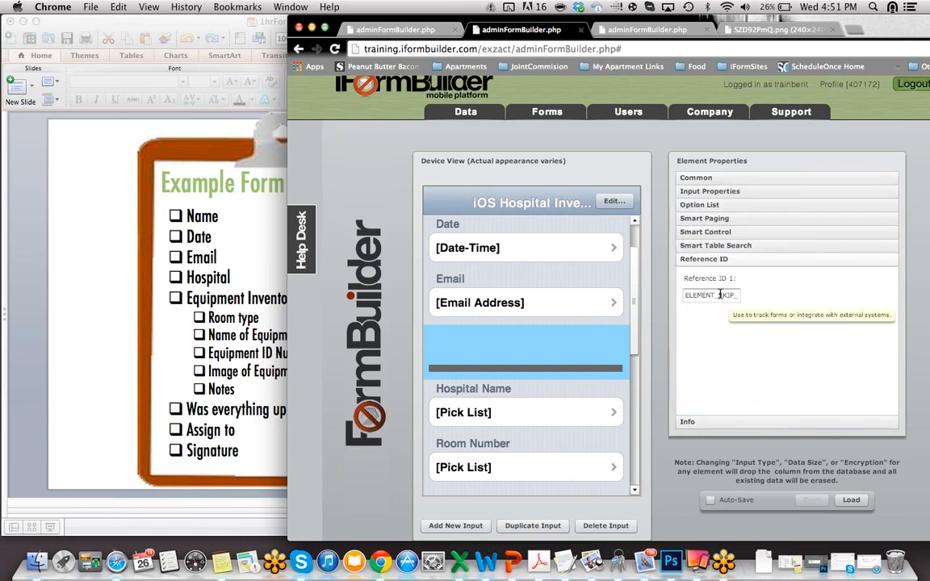
pyautogui.doubleClick(719, 294)
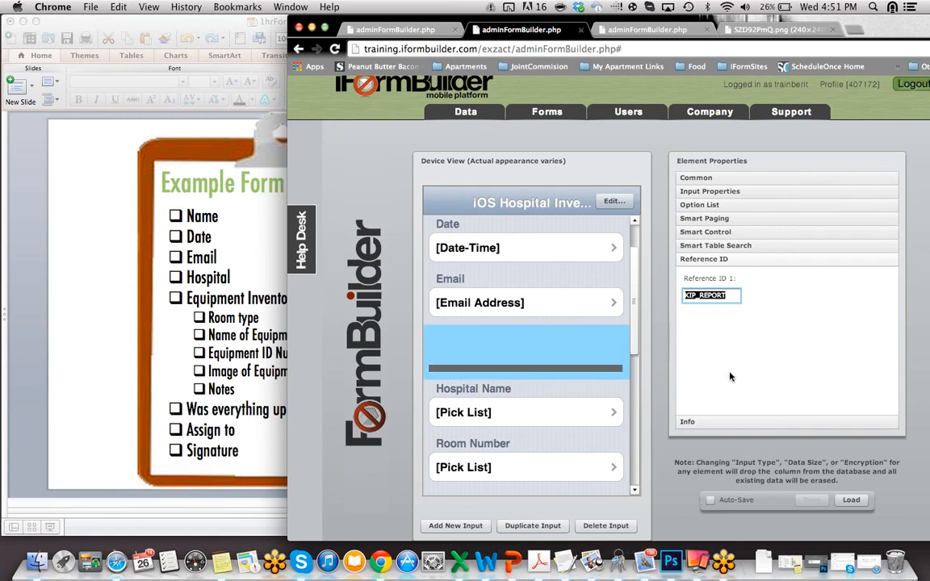
pyautogui.click(726, 295)
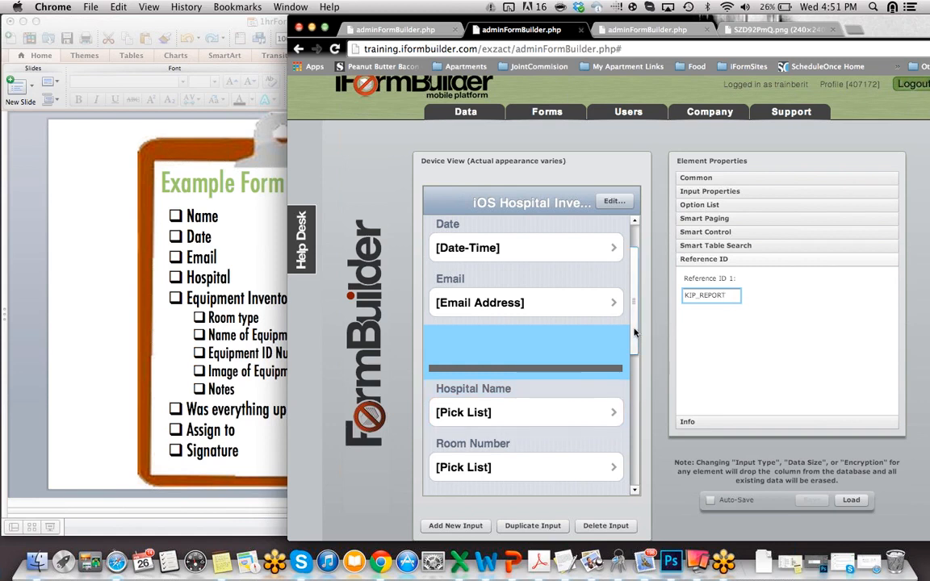
pyautogui.scroll(-1, 635, 361)
pyautogui.scroll(-1, 635, 361)
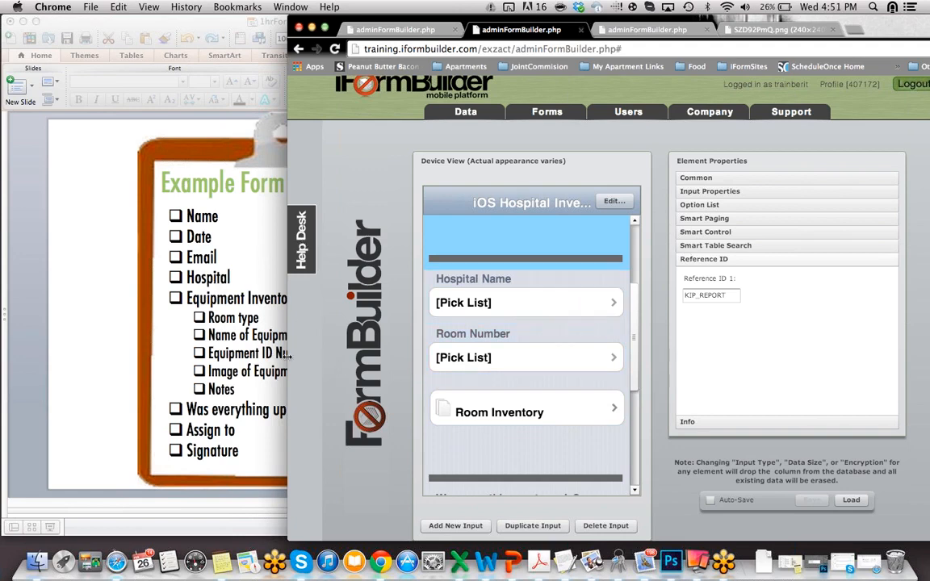
# Step: Check the requirements slide, then show the Hospital Name field's Reston Hospitals option list
pyautogui.click(99, 307)
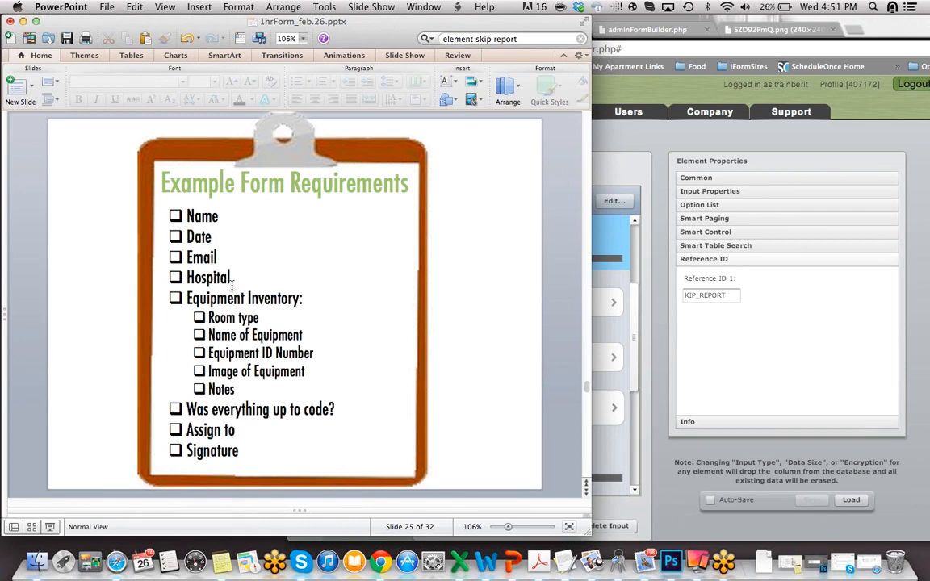
pyautogui.click(638, 372)
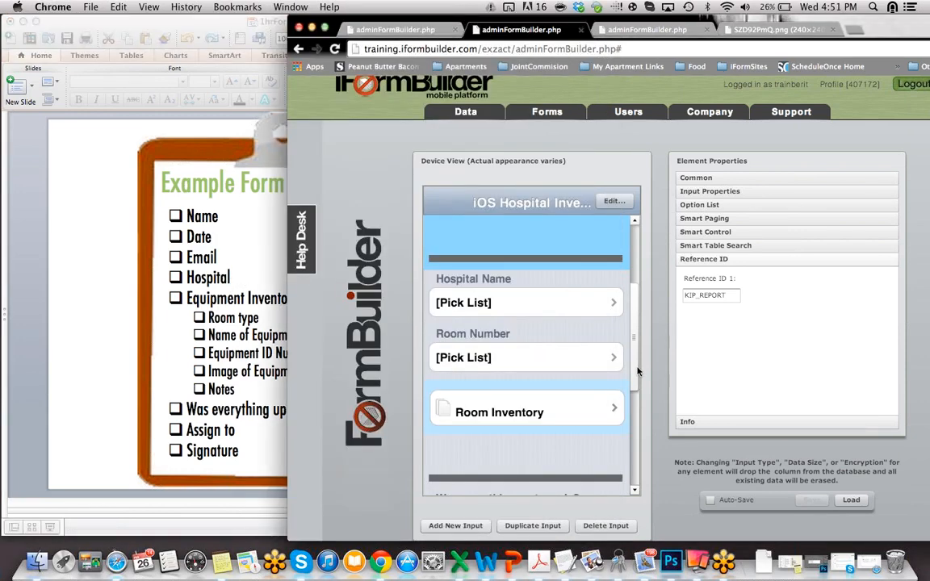
pyautogui.click(553, 310)
pyautogui.click(710, 205)
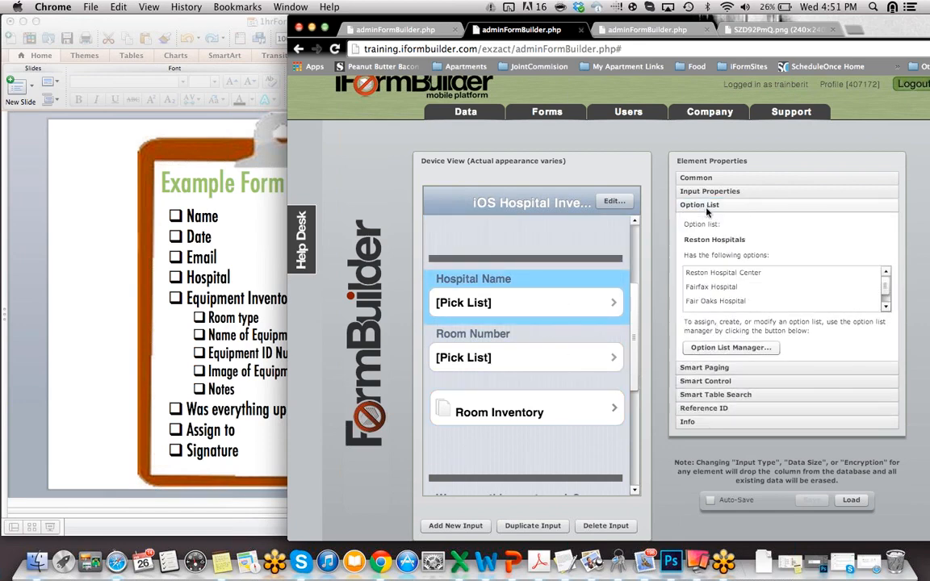
pyautogui.moveTo(888, 286); pyautogui.dragTo(889, 296)
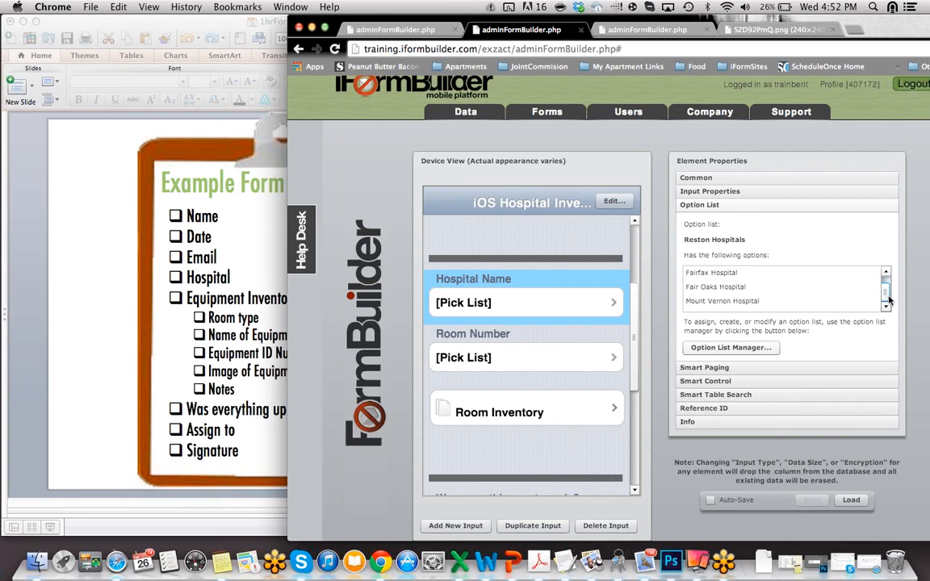
# Step: Open Room Number's Hospital Room Number list, check room 100's hospital_name==0 condition, then view Reston Hospitals
pyautogui.click(555, 355)
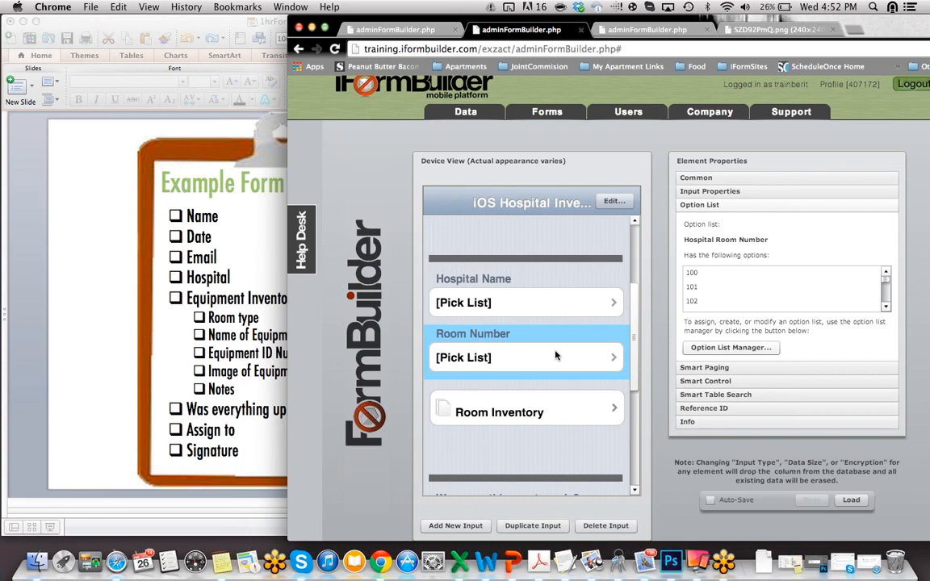
pyautogui.click(723, 349)
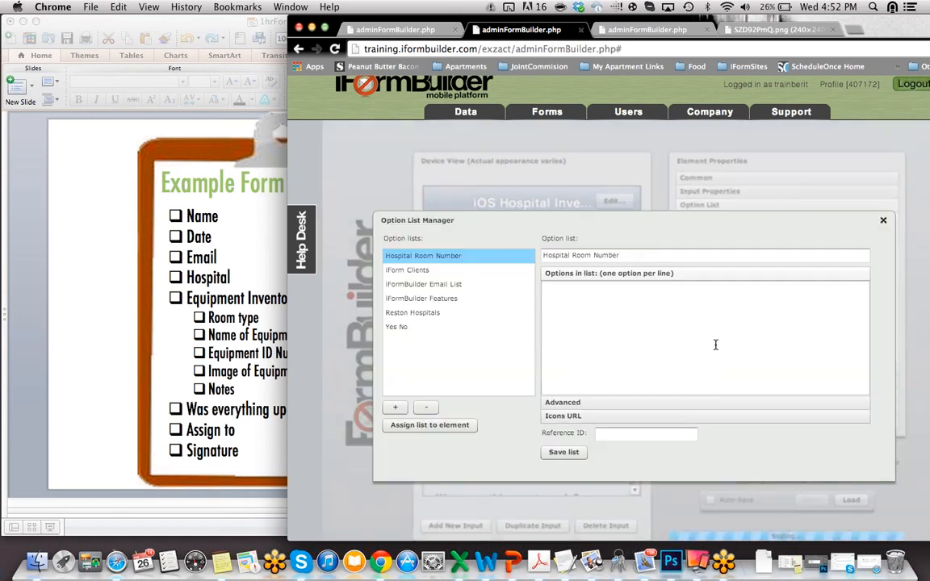
pyautogui.click(593, 402)
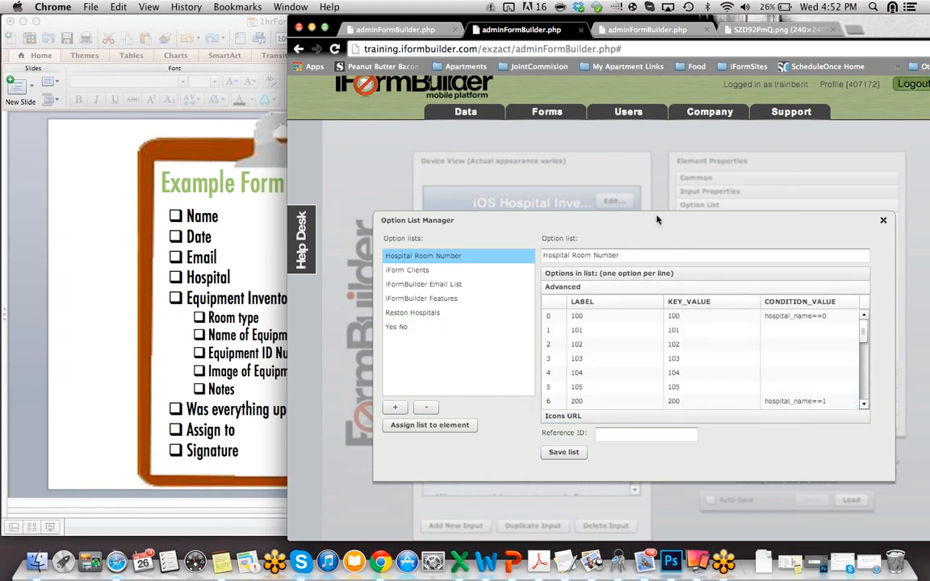
pyautogui.moveTo(657, 204); pyautogui.dragTo(646, 276)
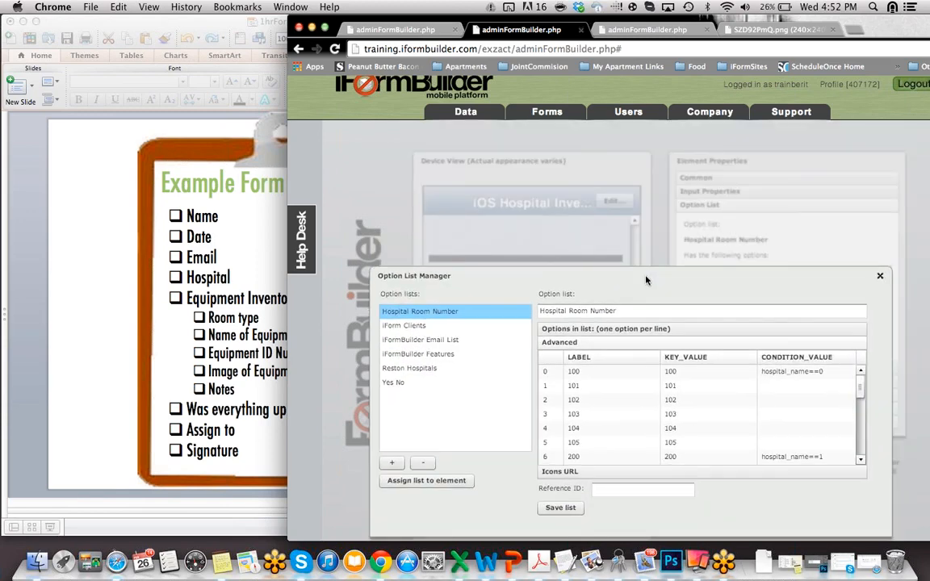
pyautogui.click(798, 376)
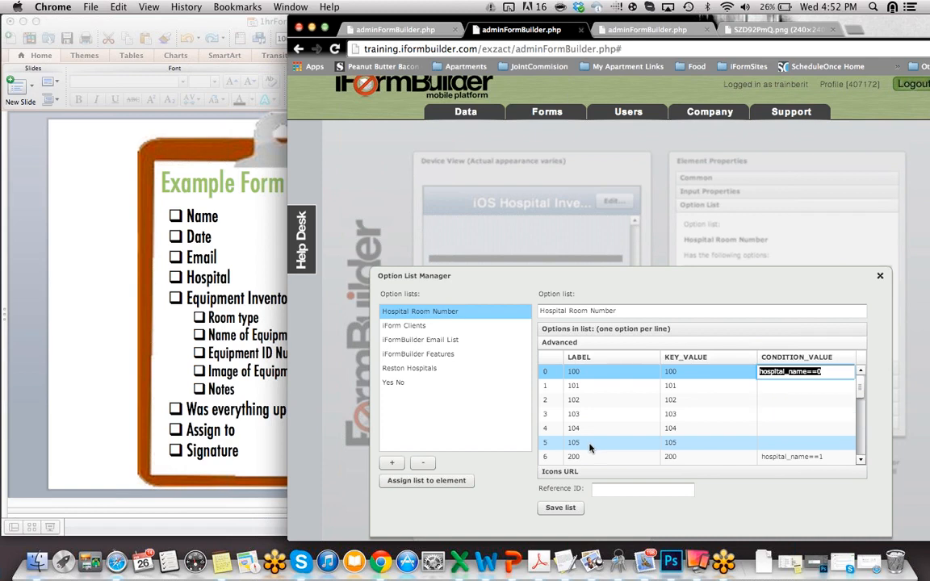
pyautogui.click(410, 369)
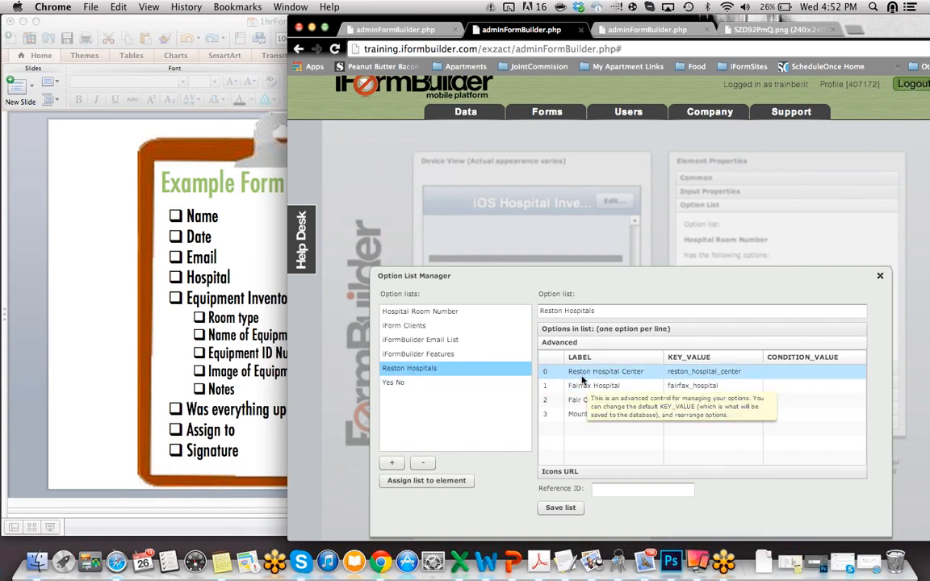
# Step: Review rooms 100–400 with hospital_name==0 through ==3 conditions, then close the Option List Manager
pyautogui.click(460, 311)
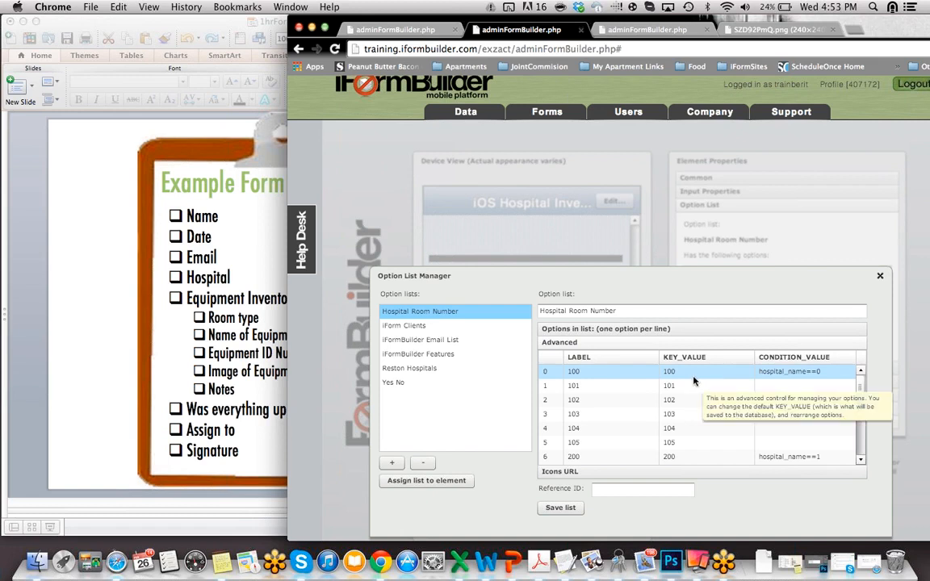
pyautogui.moveTo(861, 388); pyautogui.dragTo(861, 399)
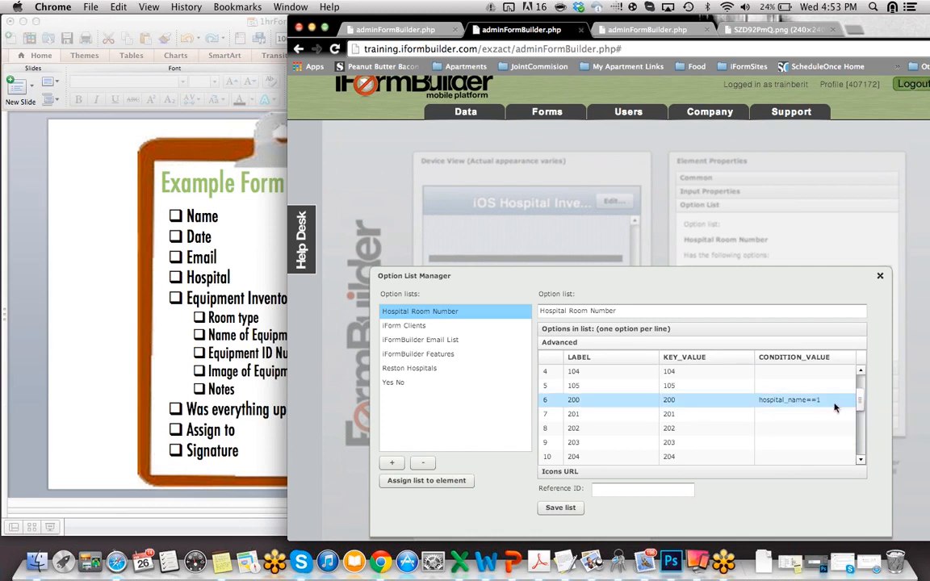
pyautogui.scroll(-3, 799, 416)
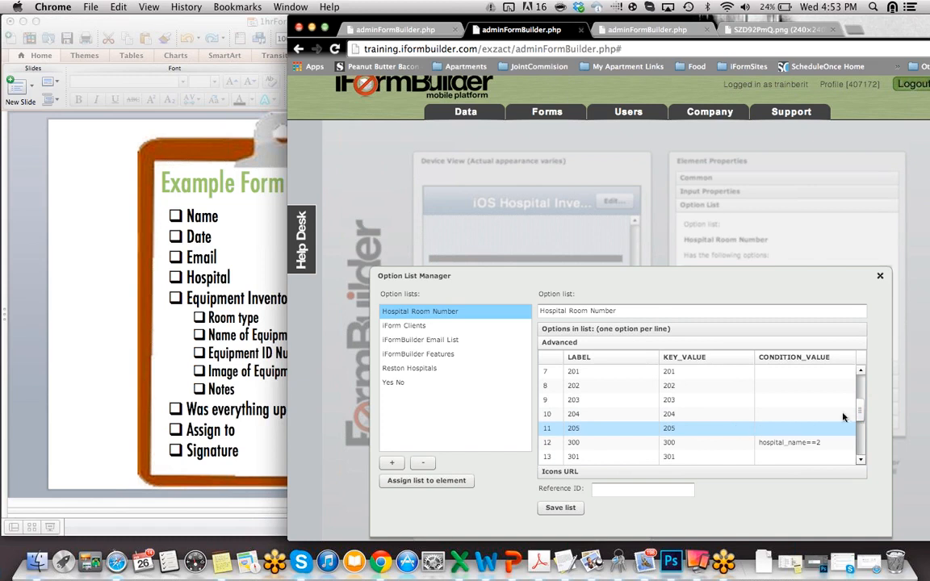
pyautogui.moveTo(859, 413); pyautogui.dragTo(859, 425)
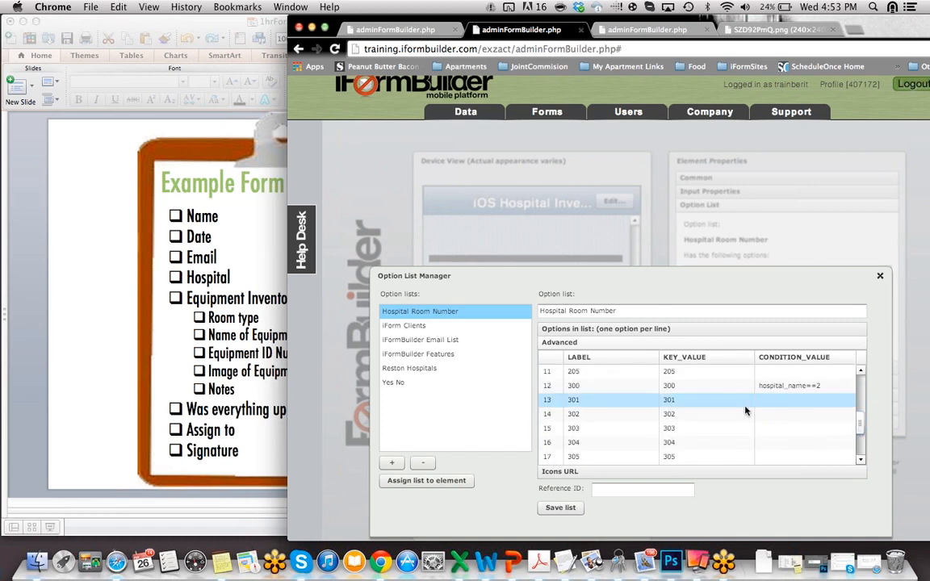
pyautogui.moveTo(859, 424); pyautogui.dragTo(861, 454)
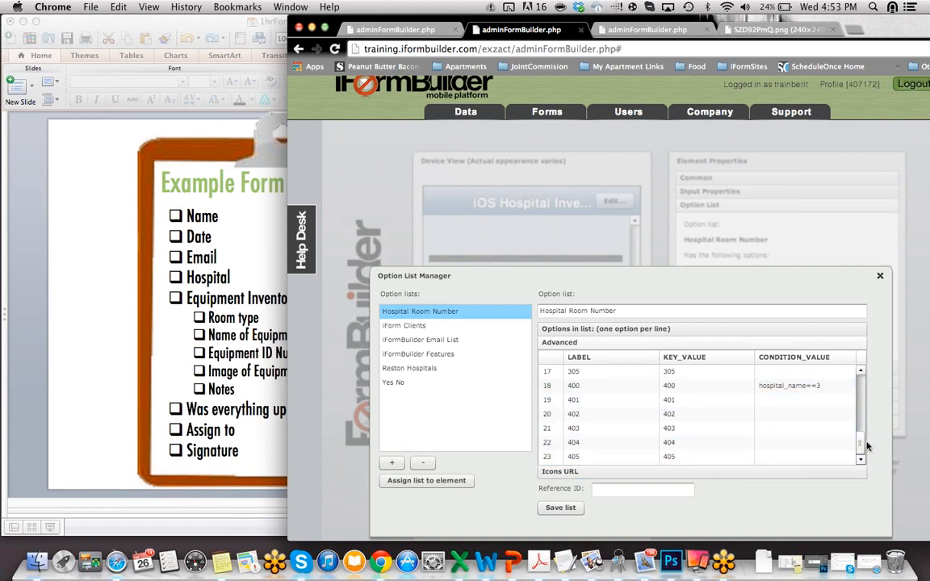
pyautogui.scroll(5, 860, 414)
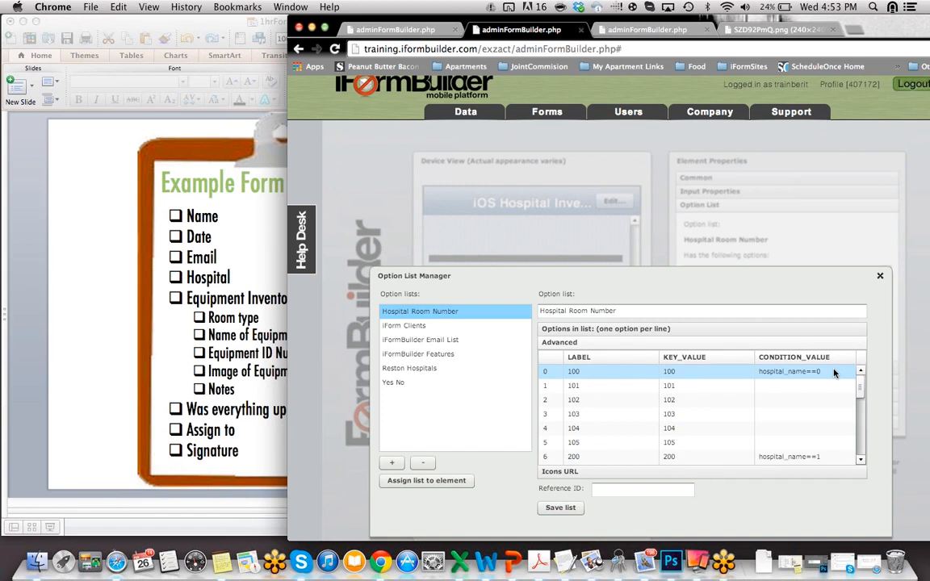
pyautogui.click(834, 373)
pyautogui.click(828, 374)
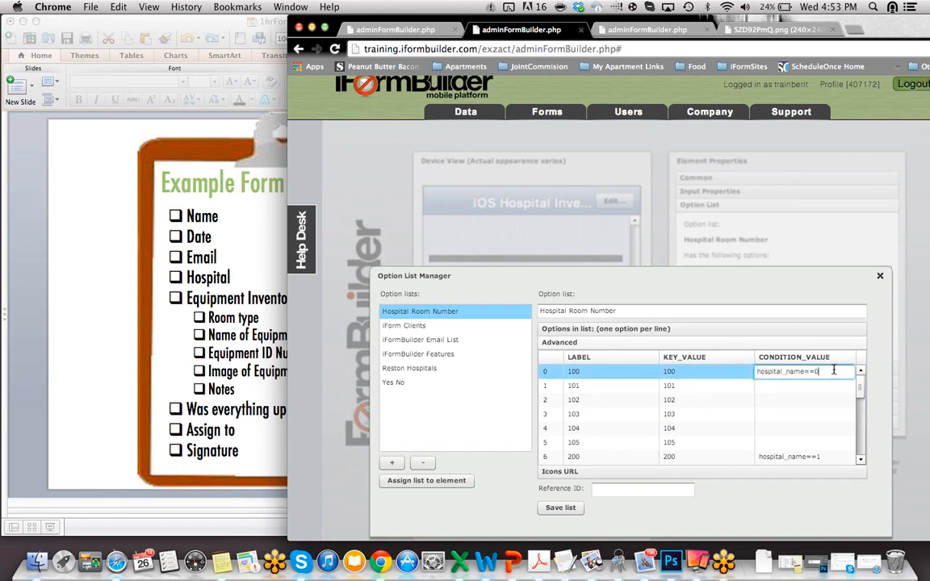
pyautogui.click(880, 277)
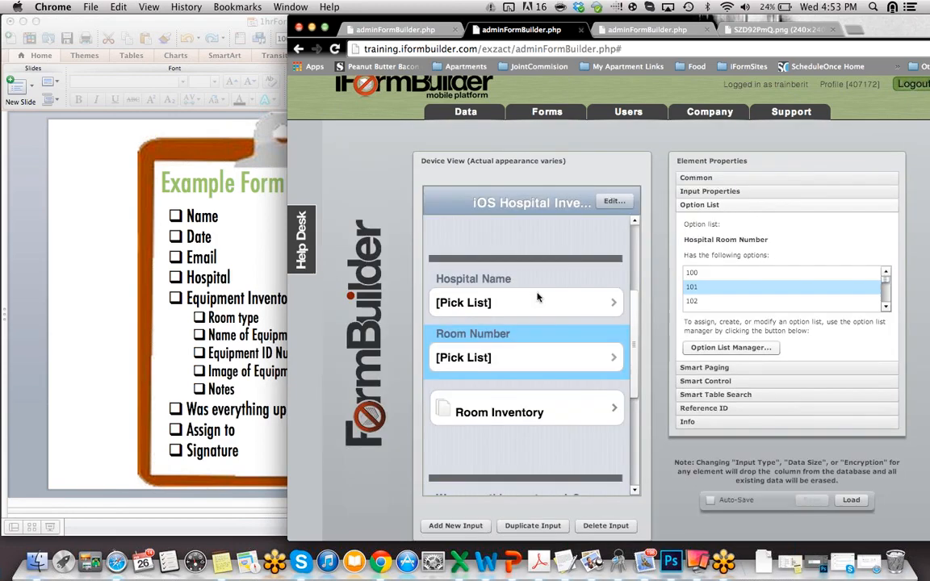
pyautogui.click(540, 297)
pyautogui.click(703, 180)
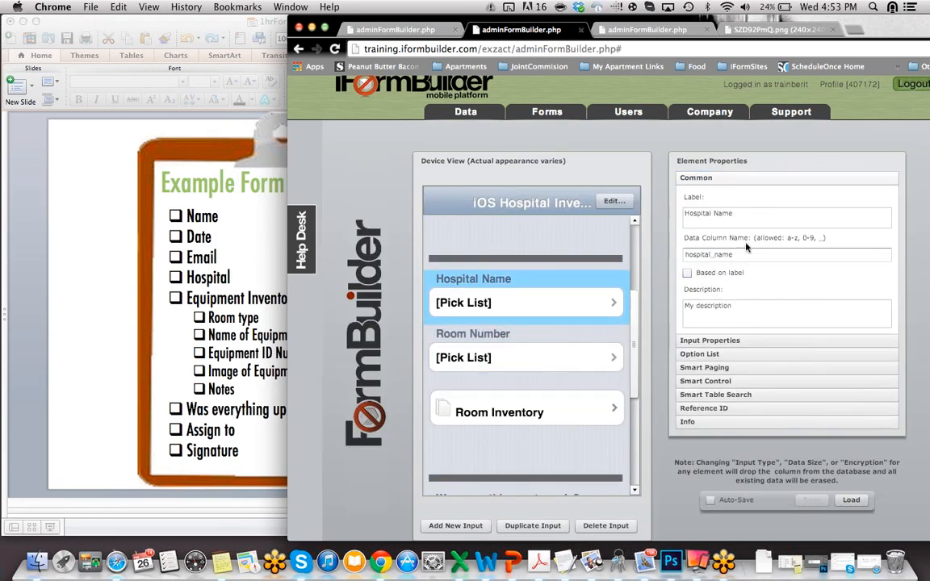
pyautogui.moveTo(754, 256); pyautogui.dragTo(509, 258)
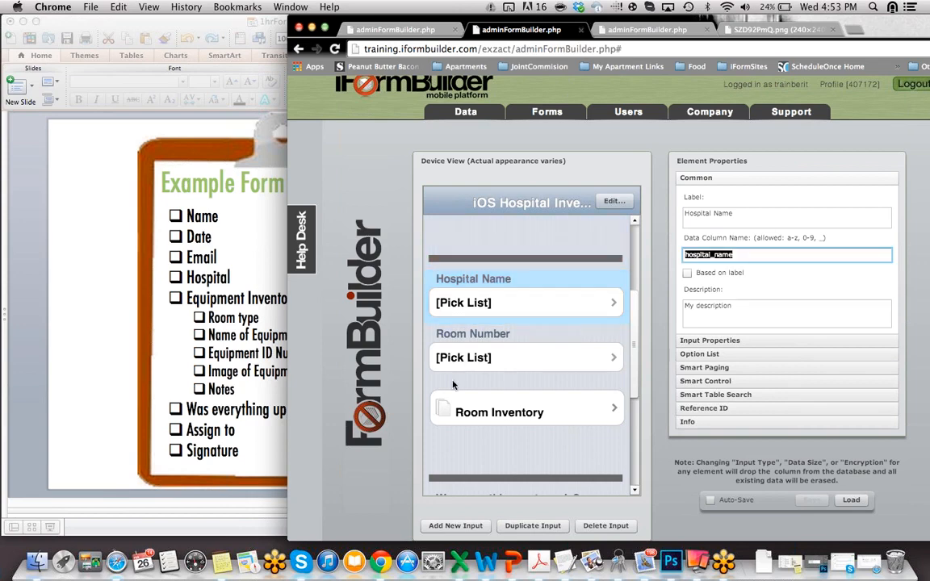
pyautogui.click(541, 352)
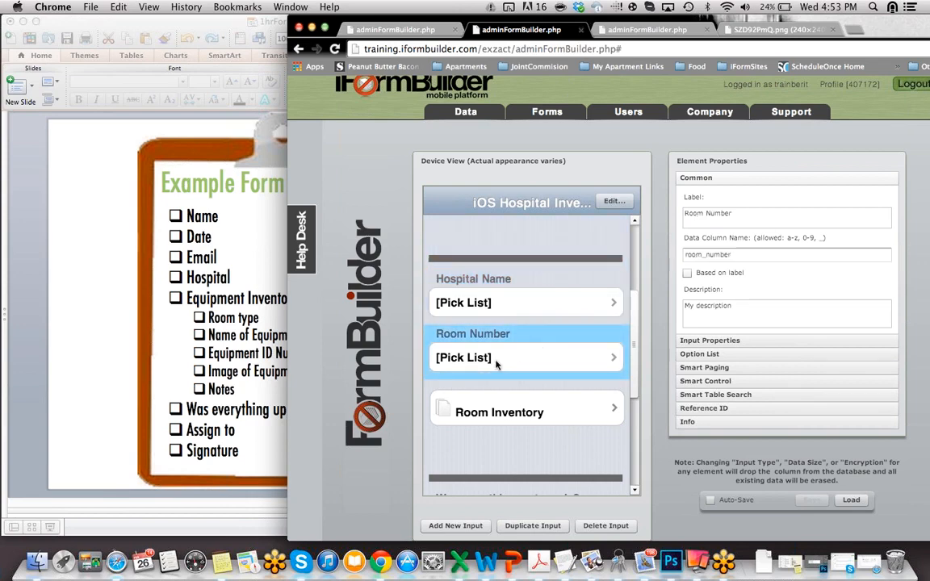
pyautogui.click(739, 356)
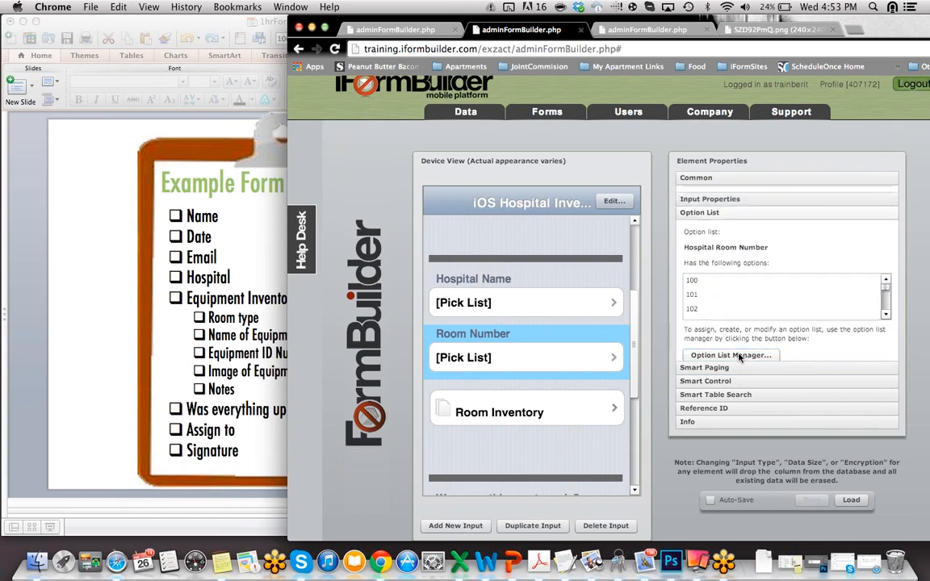
# Step: Reopen the Hospital Room Number list's advanced grid and scroll through its hospital_name conditions
pyautogui.click(740, 351)
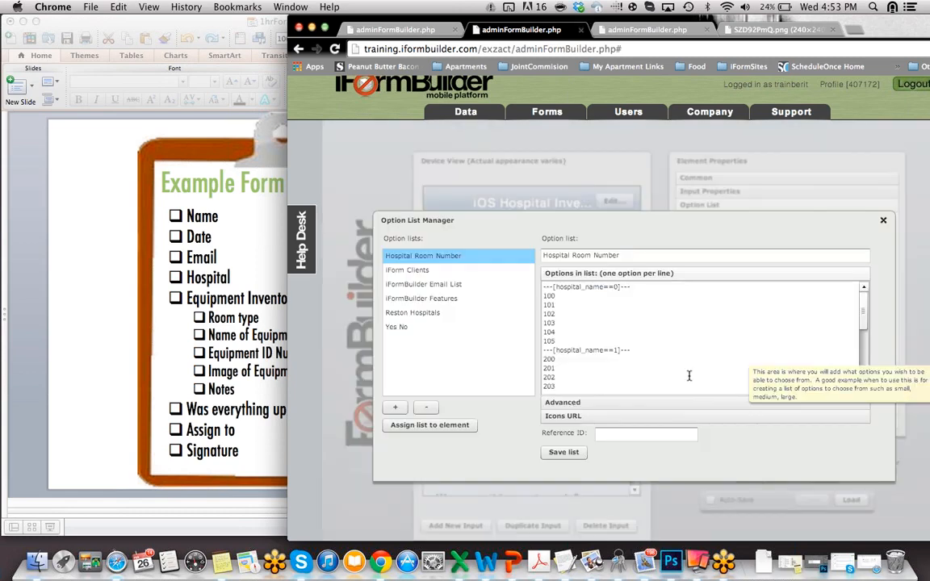
pyautogui.click(617, 402)
pyautogui.click(798, 318)
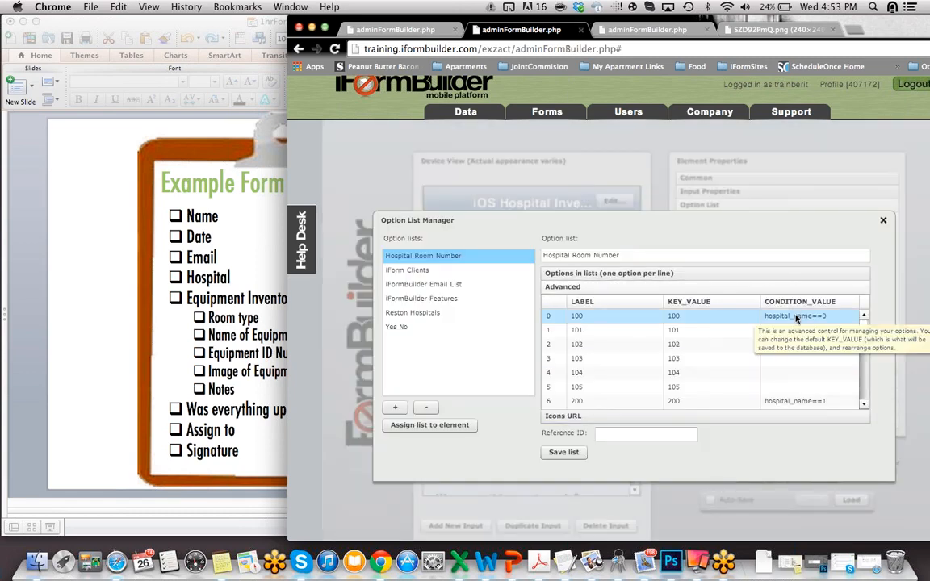
pyautogui.click(801, 318)
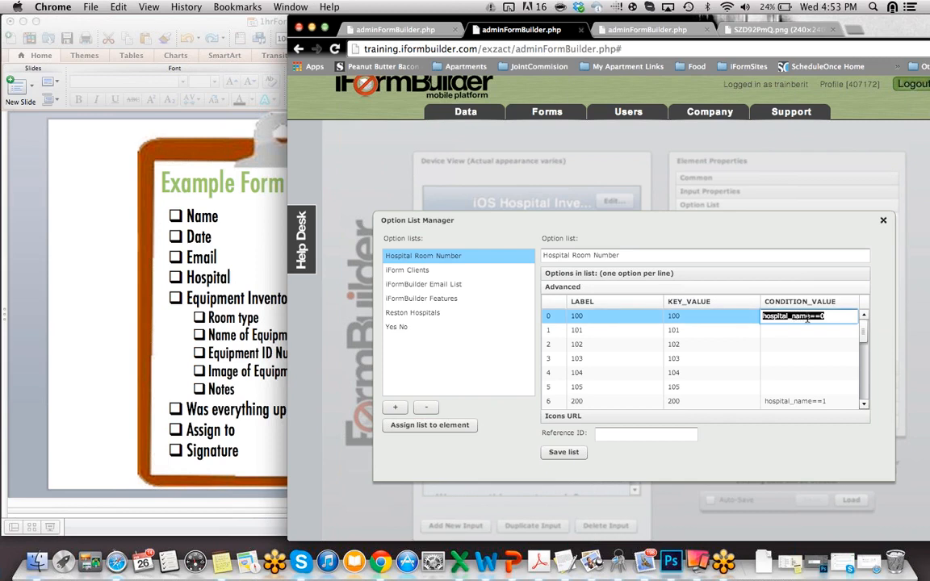
pyautogui.click(782, 318)
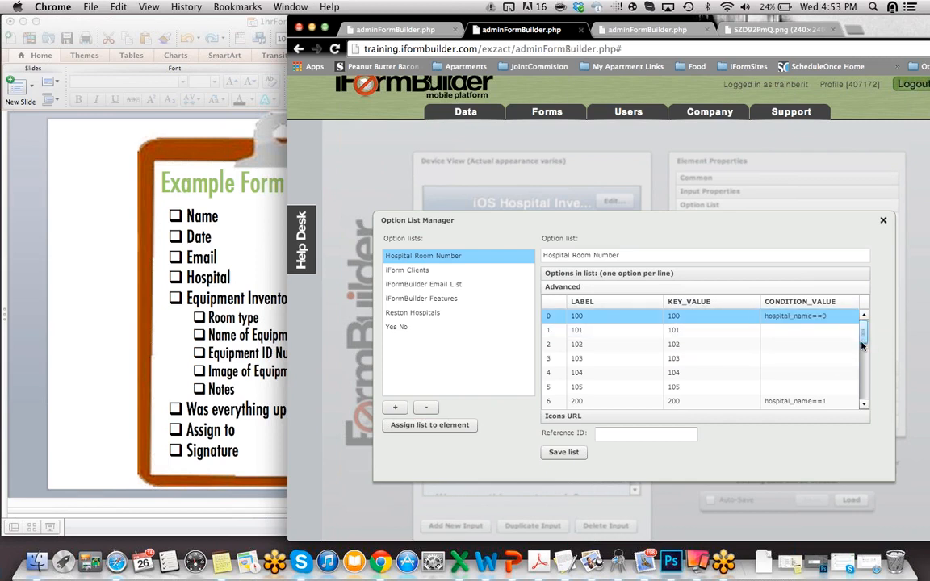
pyautogui.scroll(-3, 863, 345)
pyautogui.scroll(-10, 860, 346)
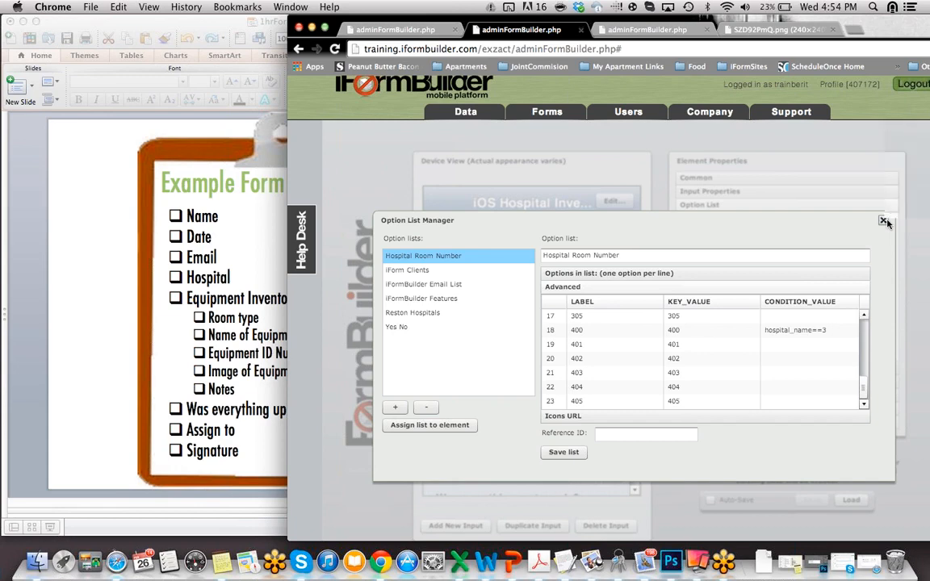
# Step: Close the Option List Manager and briefly check the requirements slide
pyautogui.click(884, 221)
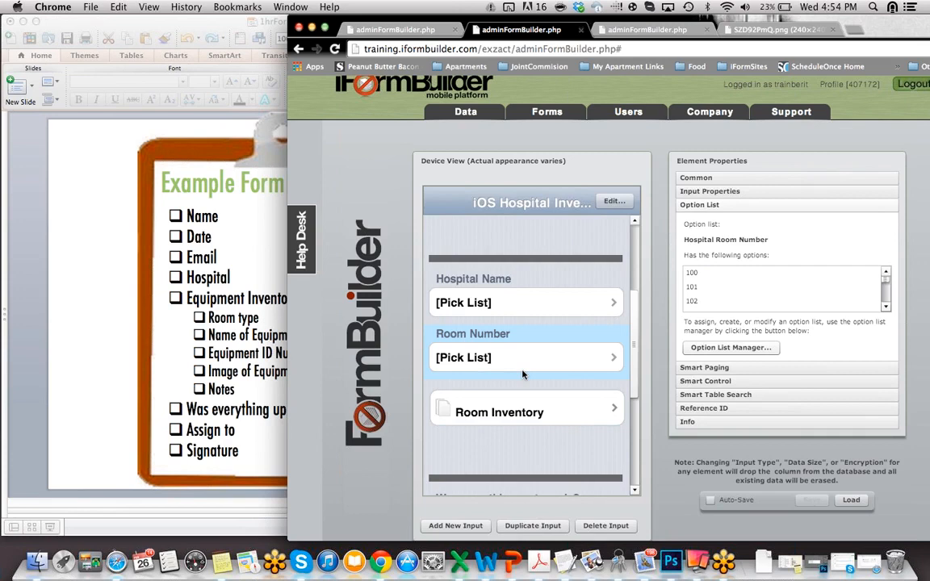
pyautogui.click(200, 367)
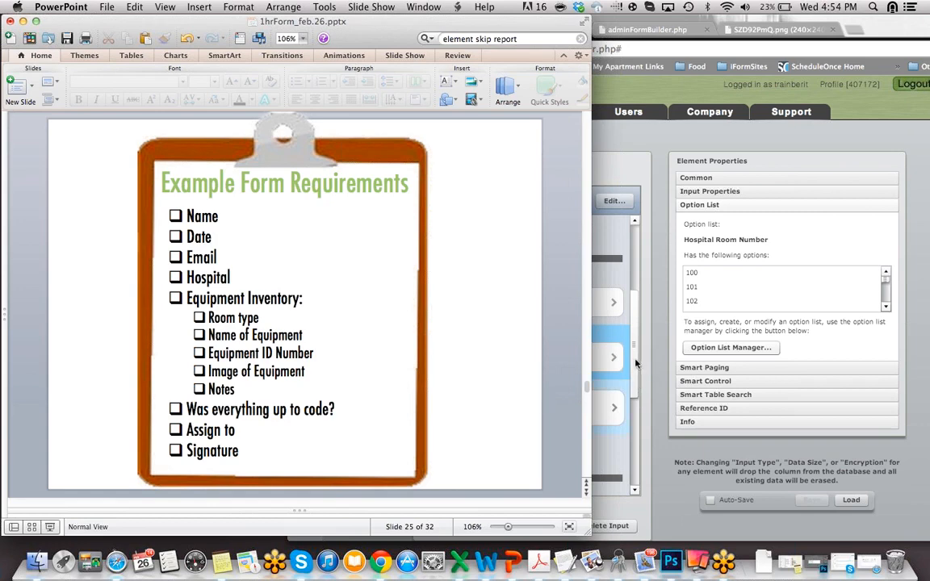
pyautogui.click(637, 379)
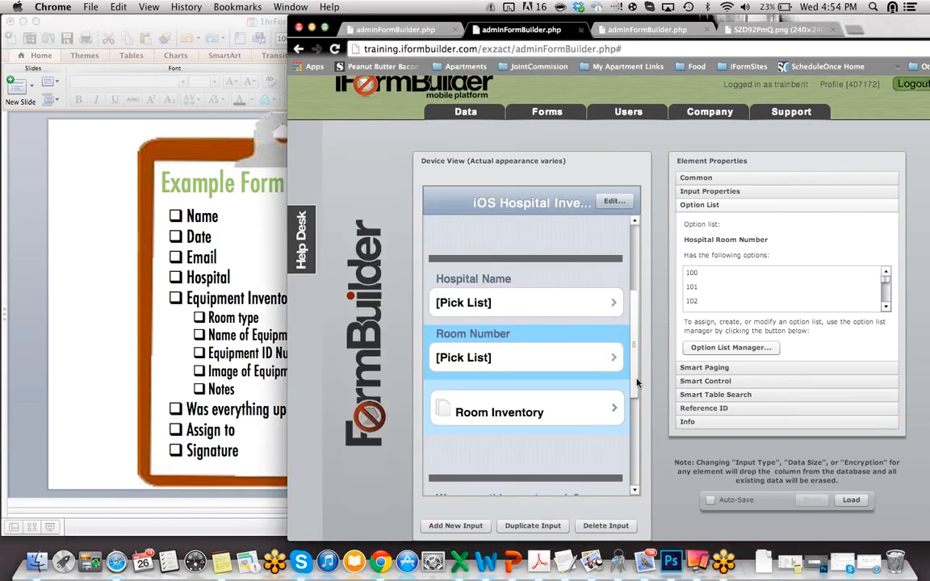
# Step: Show Room Inventory's Smart Paging link to ios_hospital_inventory_equipment_child in Multiple mode, then open that child form
pyautogui.click(601, 406)
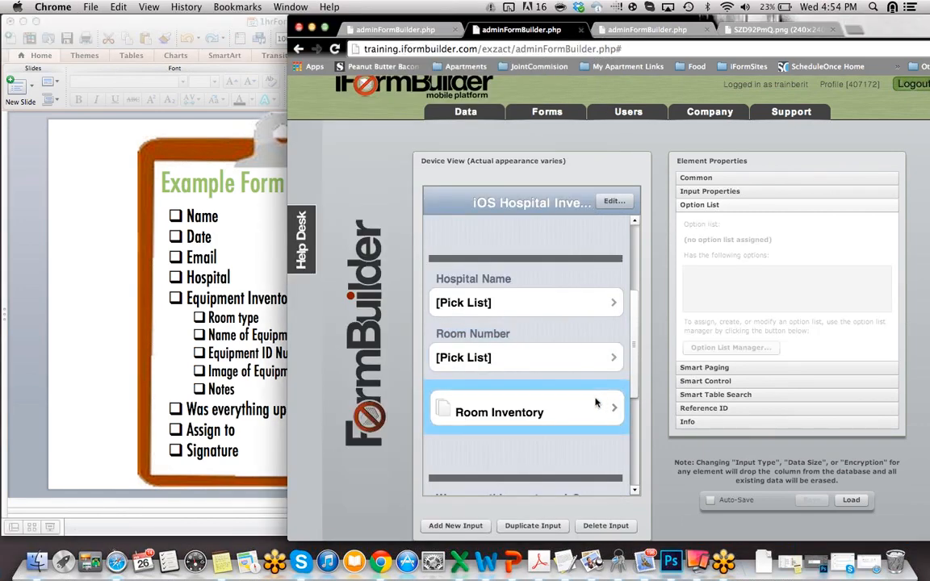
pyautogui.click(707, 180)
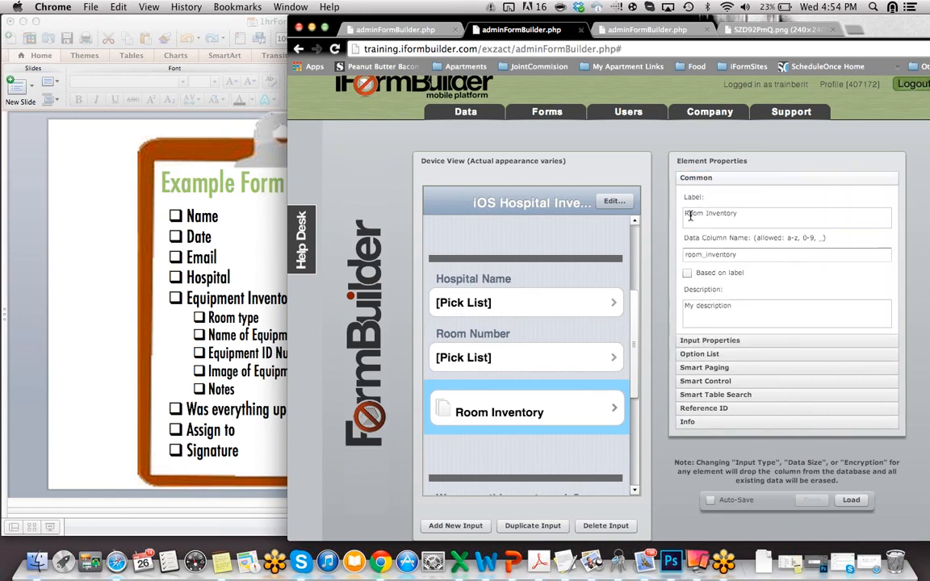
pyautogui.click(682, 342)
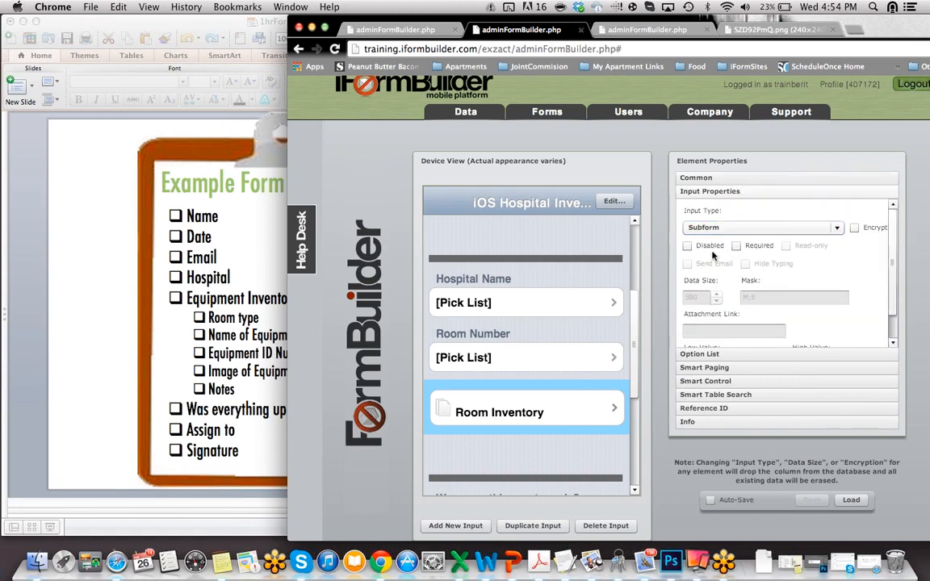
pyautogui.click(680, 369)
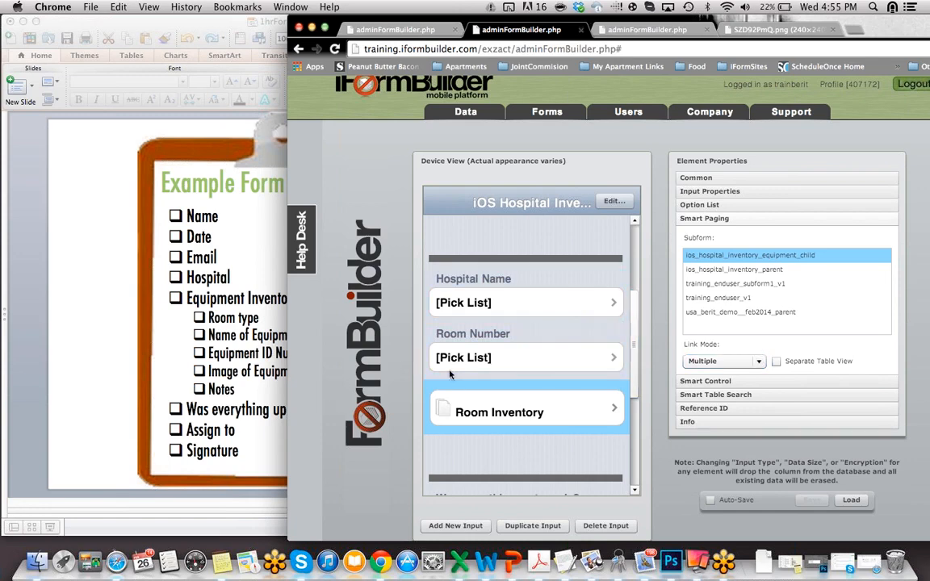
pyautogui.click(646, 31)
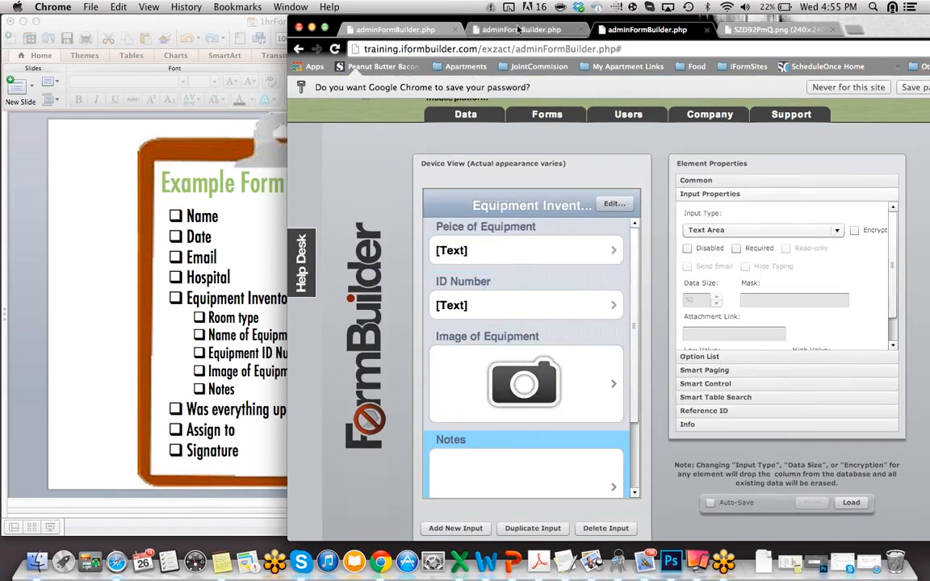
pyautogui.click(619, 30)
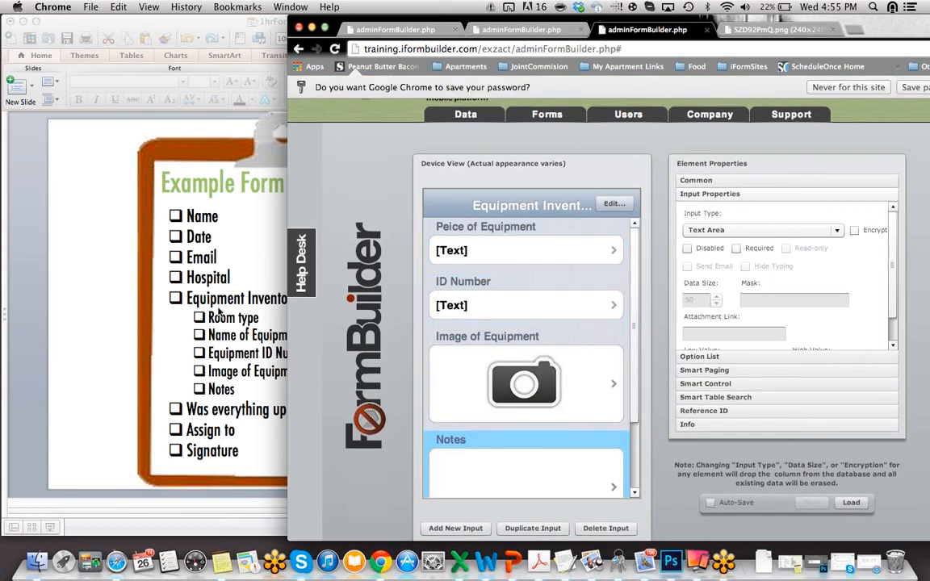
# Step: Check the requirements slide, then inspect the ID Number field's Common and Input Properties
pyautogui.click(225, 336)
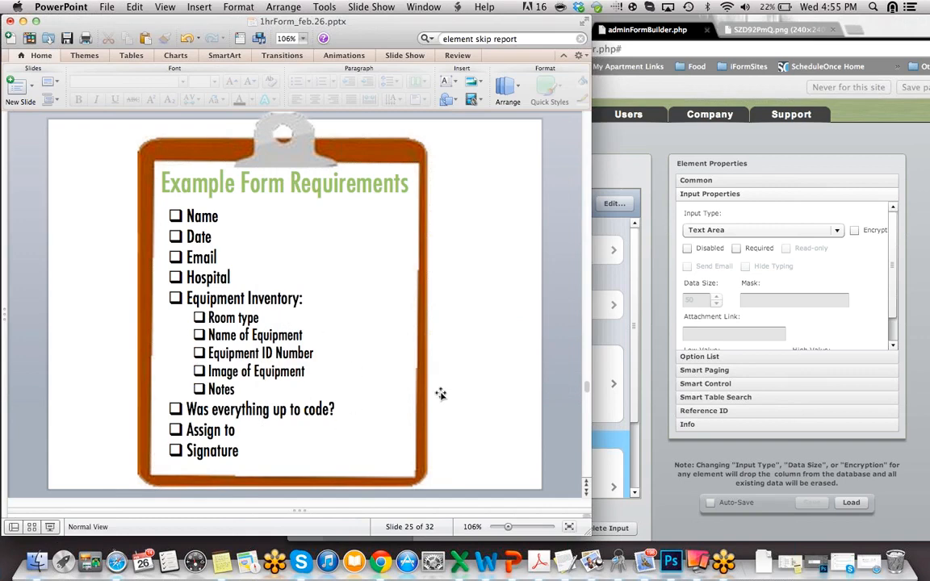
pyautogui.click(595, 406)
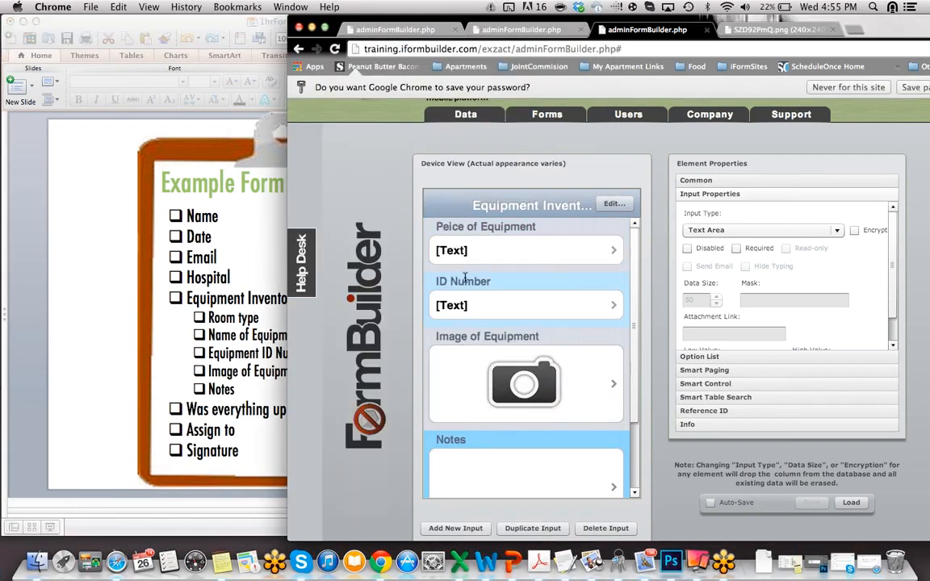
pyautogui.click(472, 308)
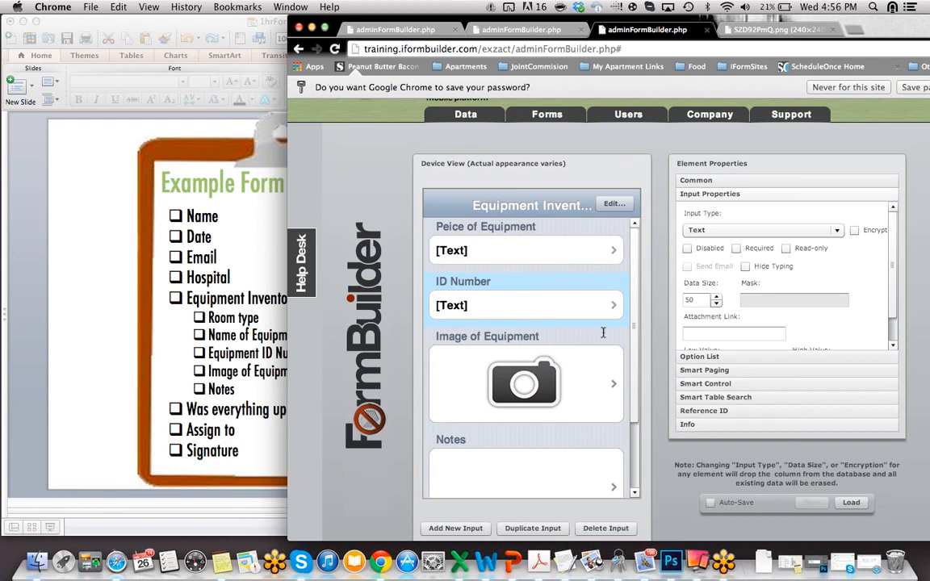
pyautogui.click(556, 318)
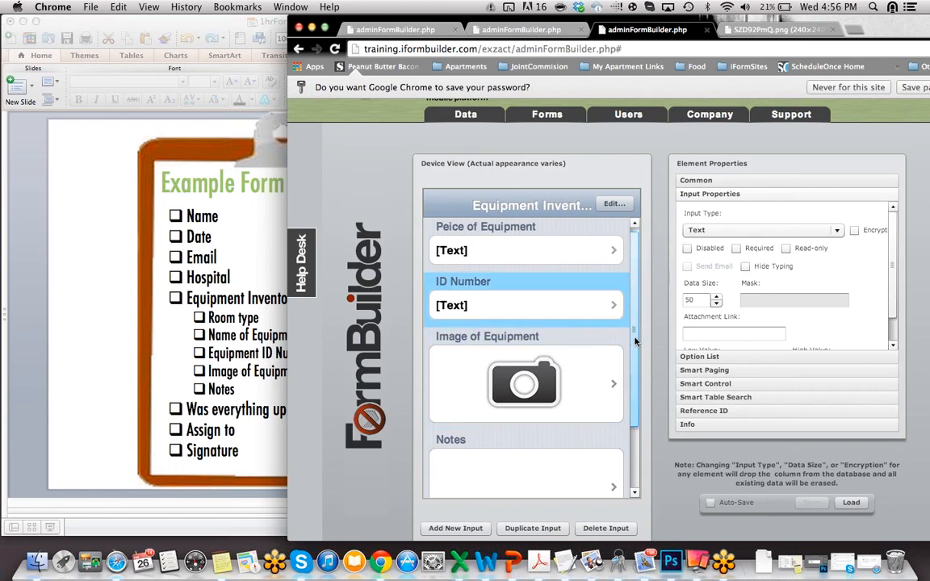
# Step: Inspect the Image of Equipment and Notes (Text Area) fields, then return to the parent form
pyautogui.click(526, 395)
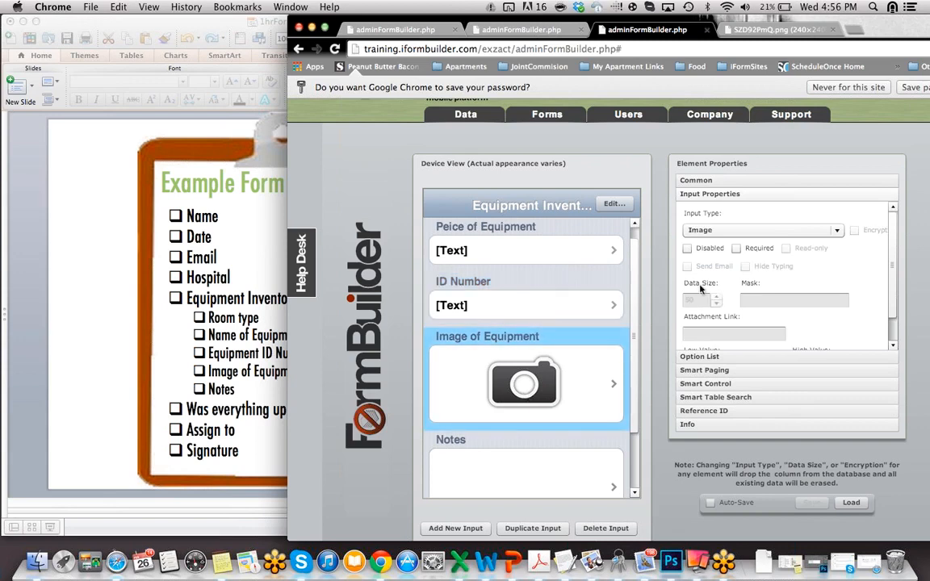
pyautogui.click(739, 180)
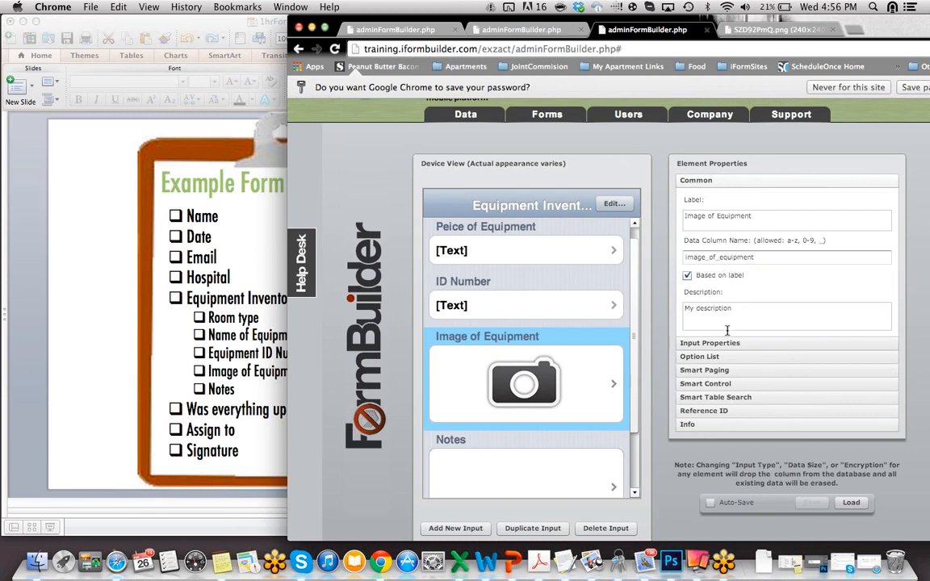
pyautogui.click(719, 343)
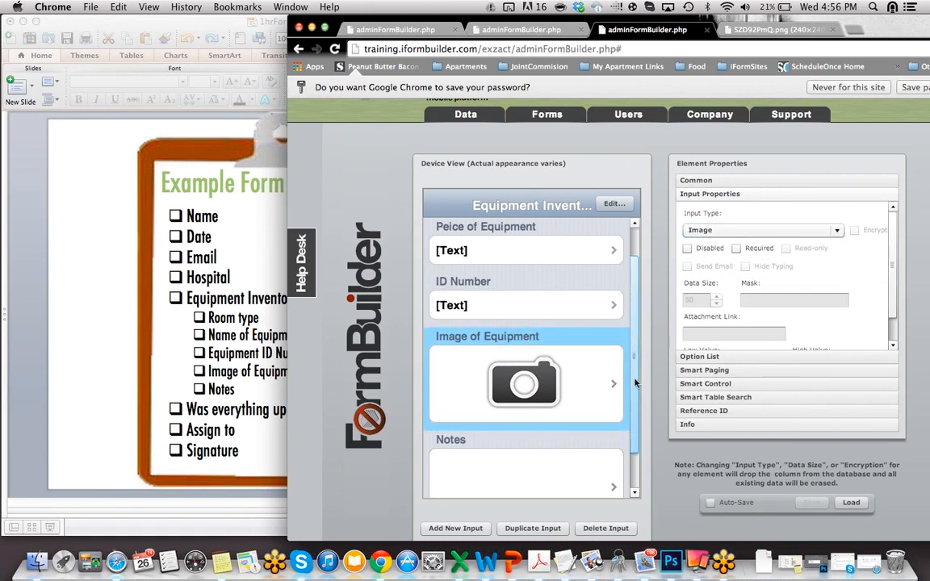
pyautogui.scroll(-2, 633, 419)
pyautogui.click(608, 430)
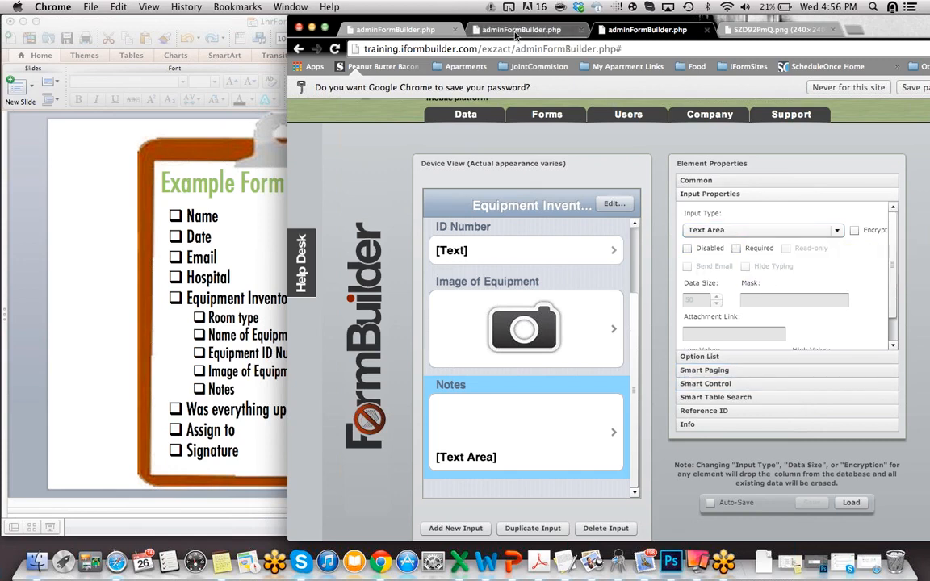
pyautogui.click(517, 30)
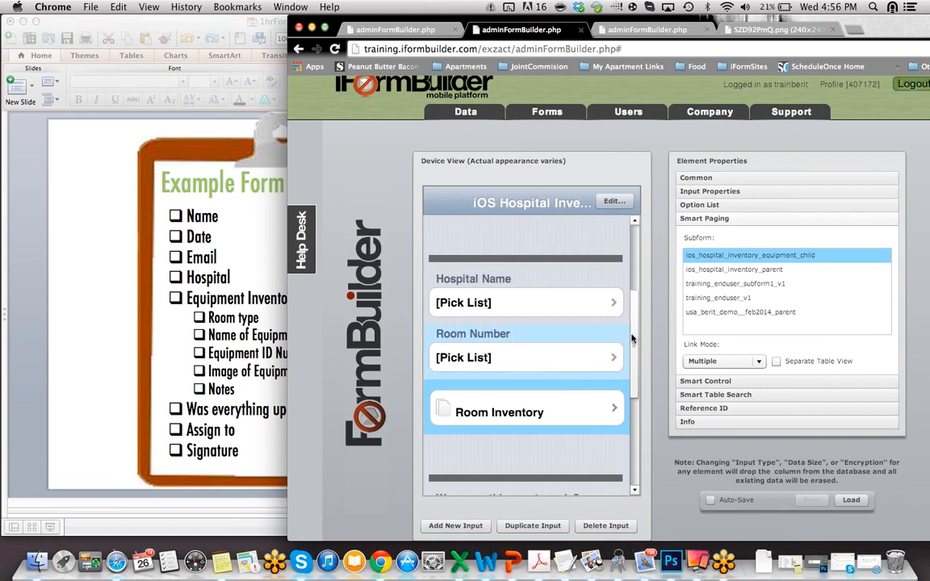
# Step: Check 'Was everything up to code?' Yes/No options and the follow-up field's everything_up_to_code==1 condition
pyautogui.moveTo(634, 337); pyautogui.dragTo(636, 408)
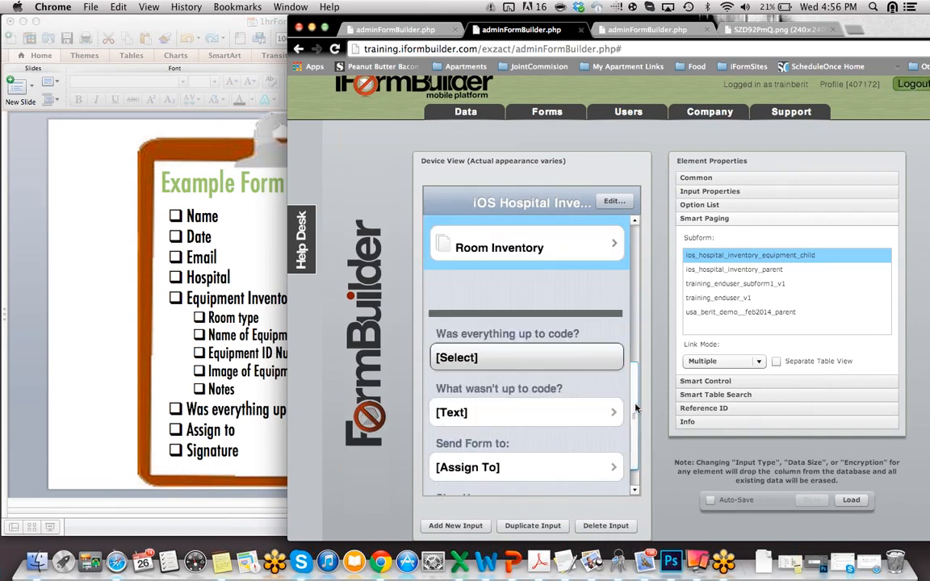
pyautogui.click(522, 331)
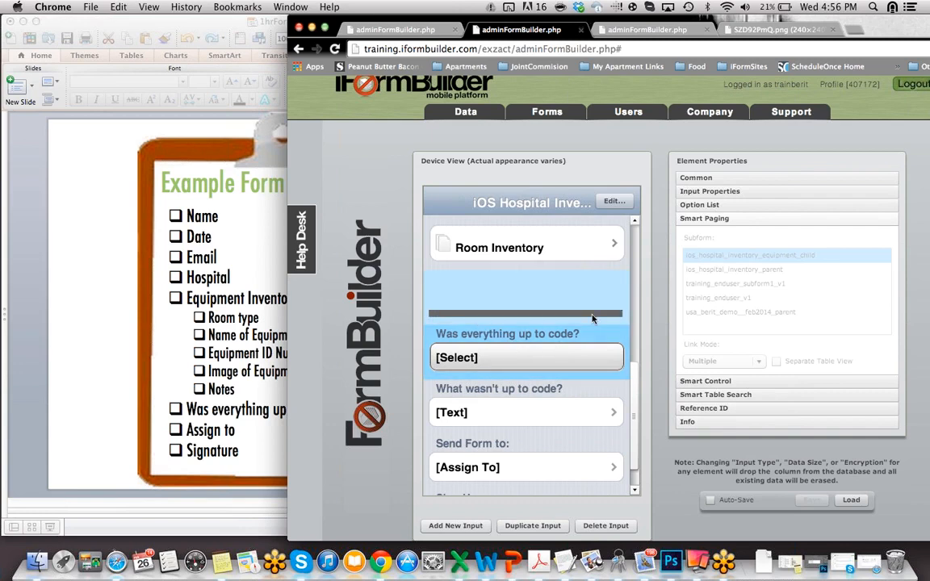
pyautogui.click(714, 206)
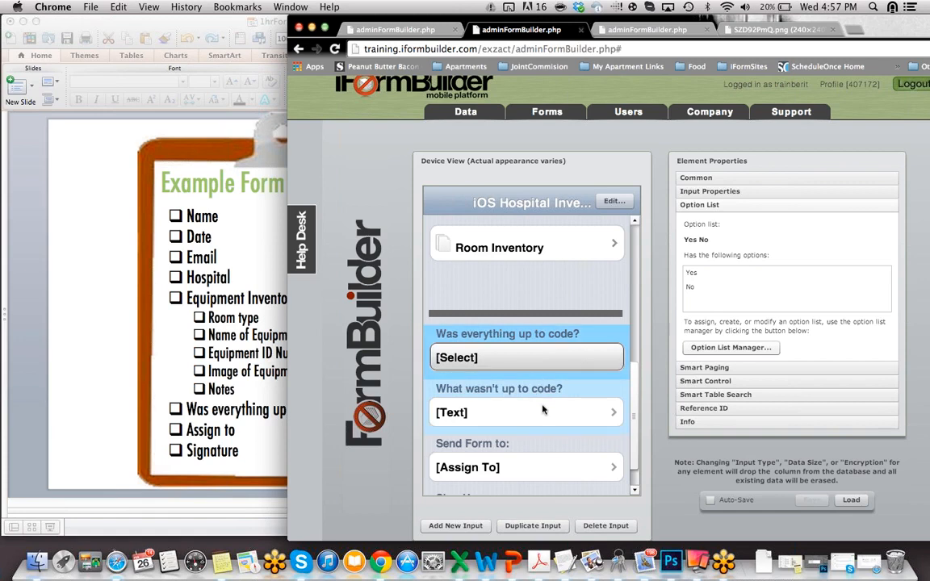
pyautogui.click(465, 408)
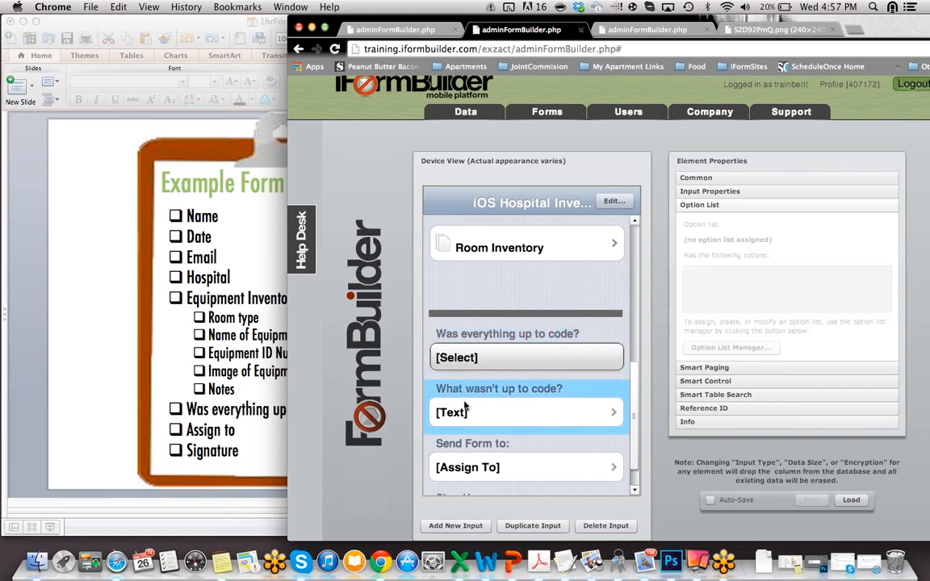
pyautogui.click(753, 382)
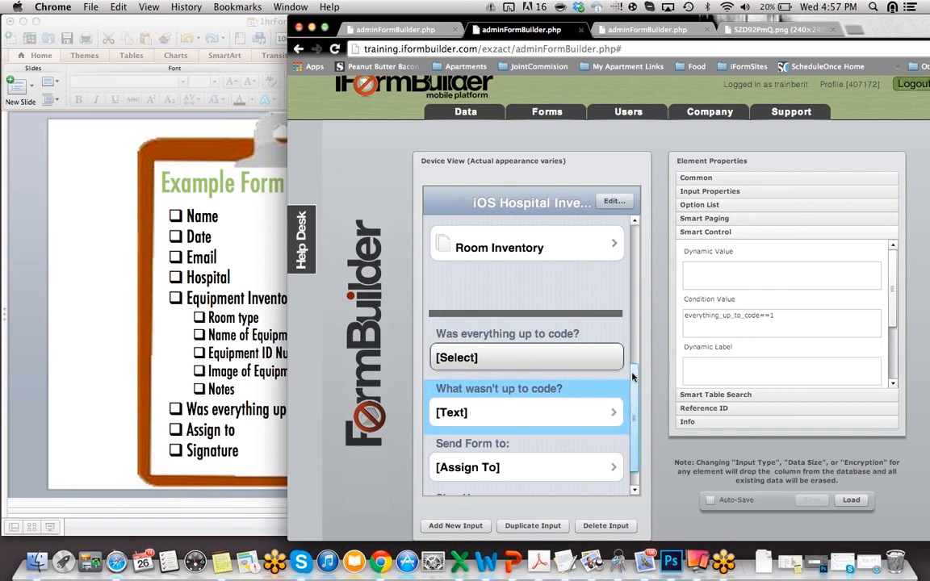
# Step: Scroll the mirrored iPad form down past Name, Date and the Yes/No question to Sign Here
pyautogui.scroll(-2, 632, 394)
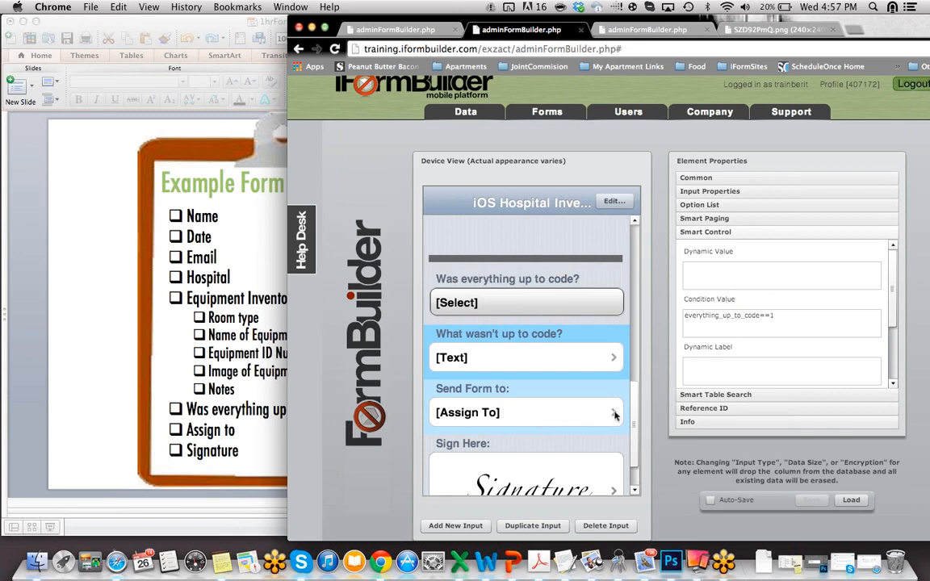
pyautogui.scroll(-2, 638, 434)
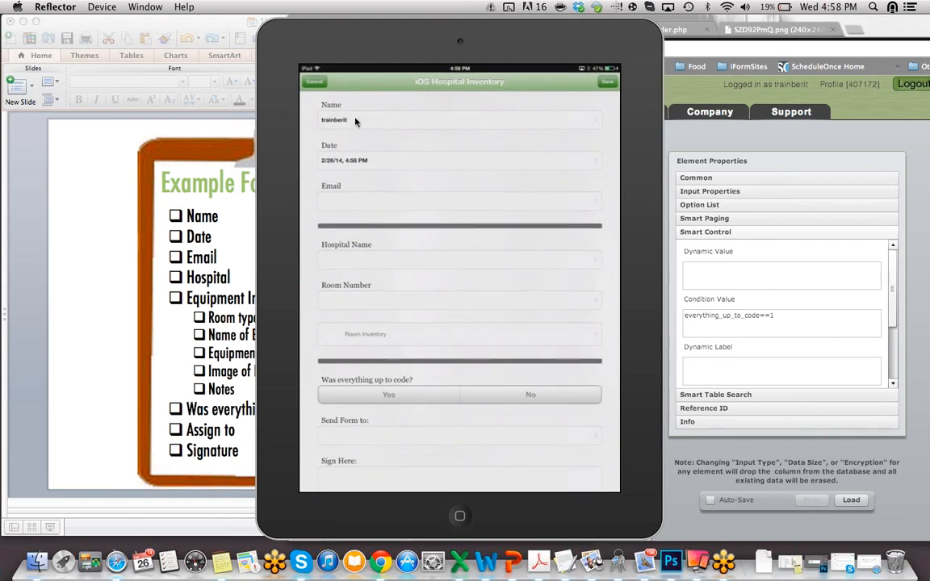
# Step: Move the iPad mirror aside and inspect the Name and Date fields' dynamic values, Date using new Date()
pyautogui.moveTo(332, 44); pyautogui.dragTo(103, 38)
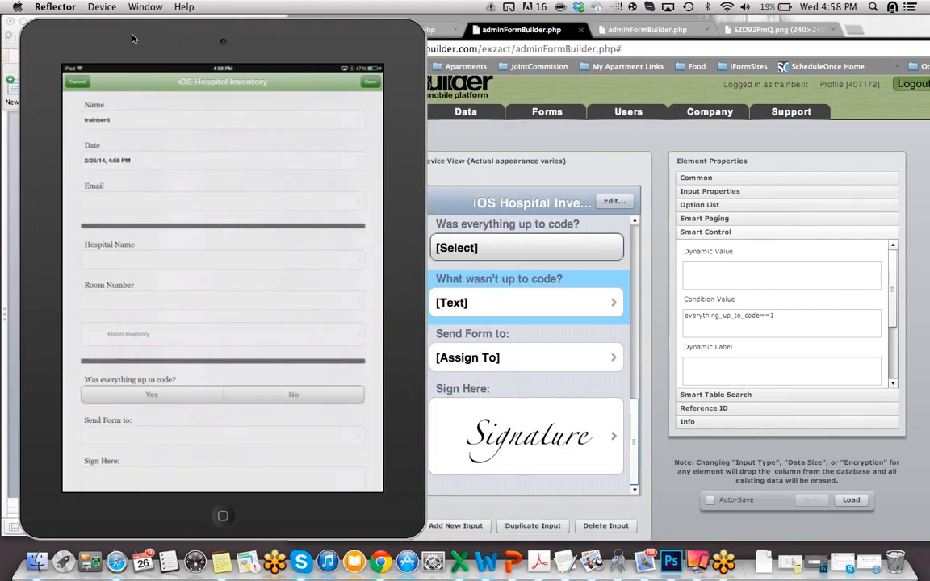
pyautogui.click(636, 424)
pyautogui.moveTo(632, 406); pyautogui.dragTo(644, 199)
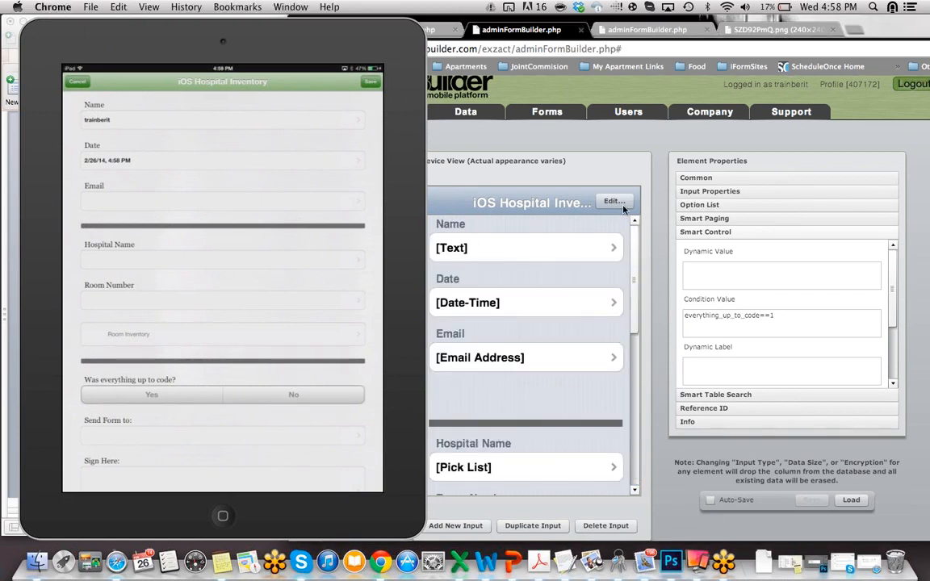
pyautogui.click(581, 259)
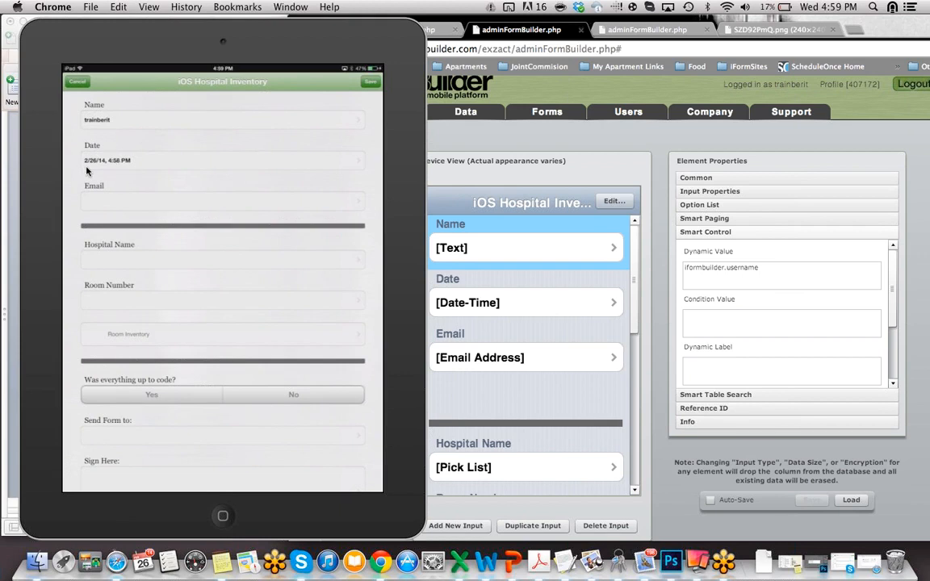
pyautogui.click(608, 313)
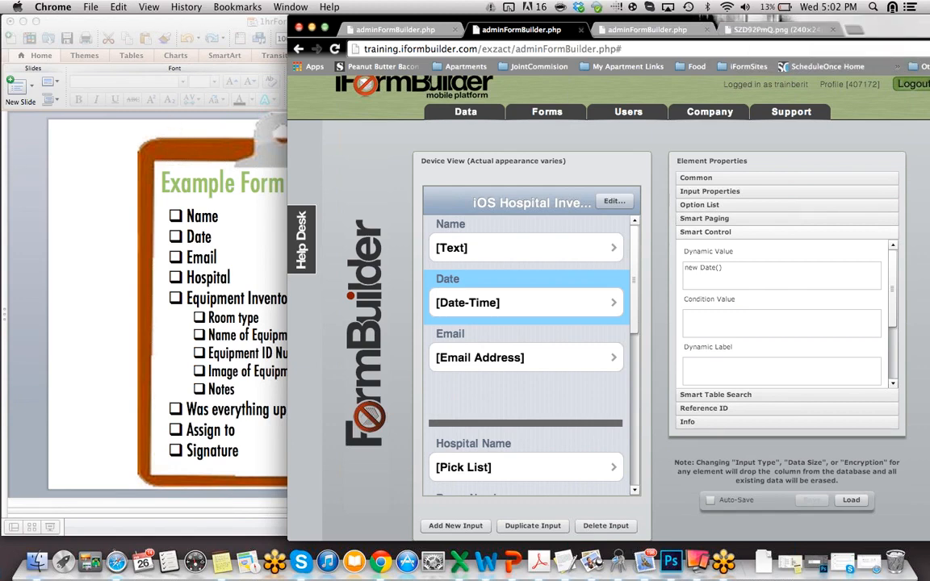
# Step: Bring PowerPoint forward and present slide 29, 'Today's Review', as a full-screen slide show
pyautogui.moveTo(217, 21); pyautogui.dragTo(304, 21)
pyautogui.moveTo(90, 313); pyautogui.dragTo(190, 311)
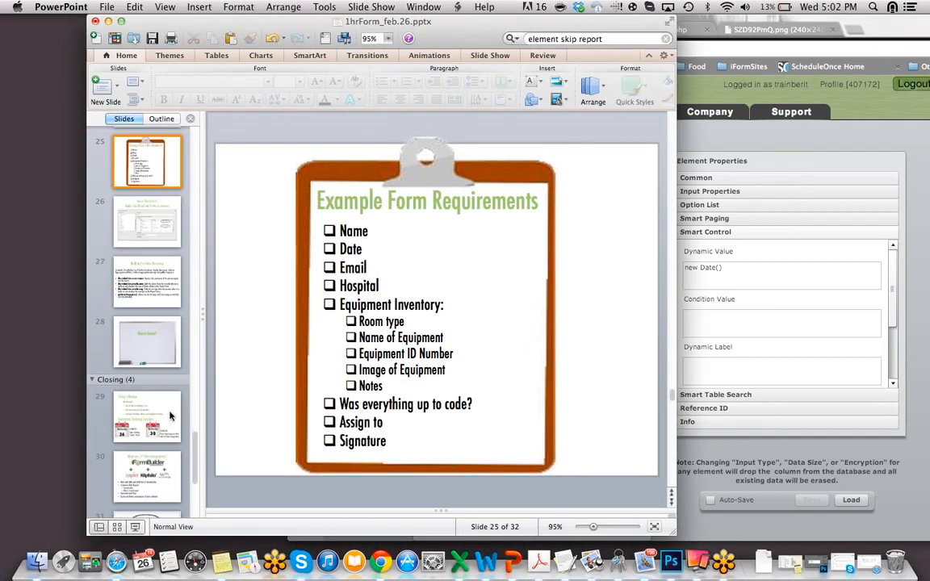
pyautogui.click(148, 421)
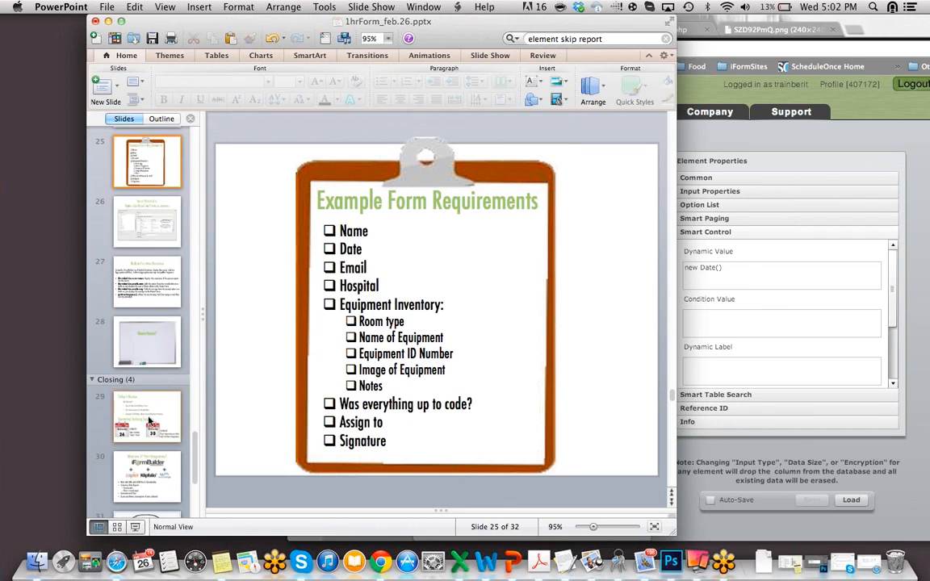
pyautogui.click(136, 526)
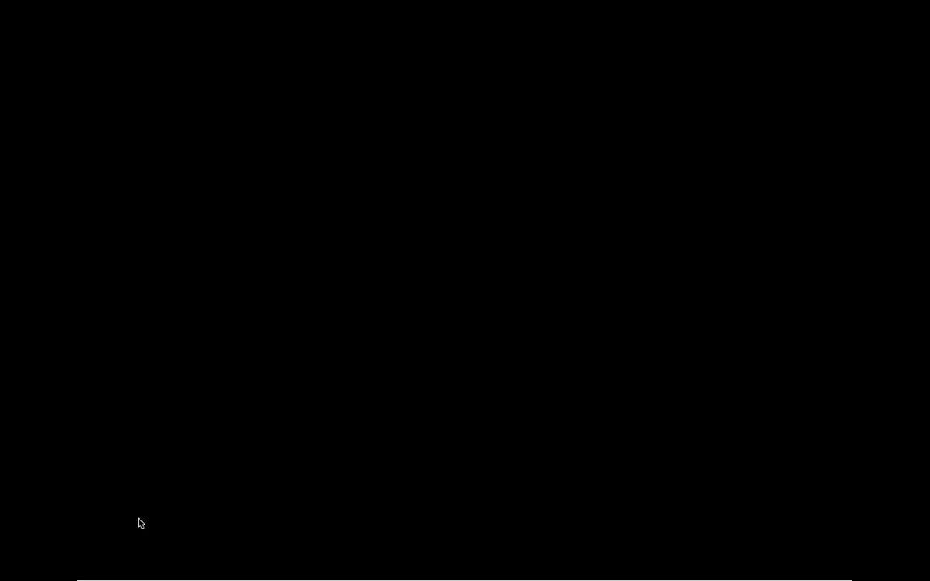